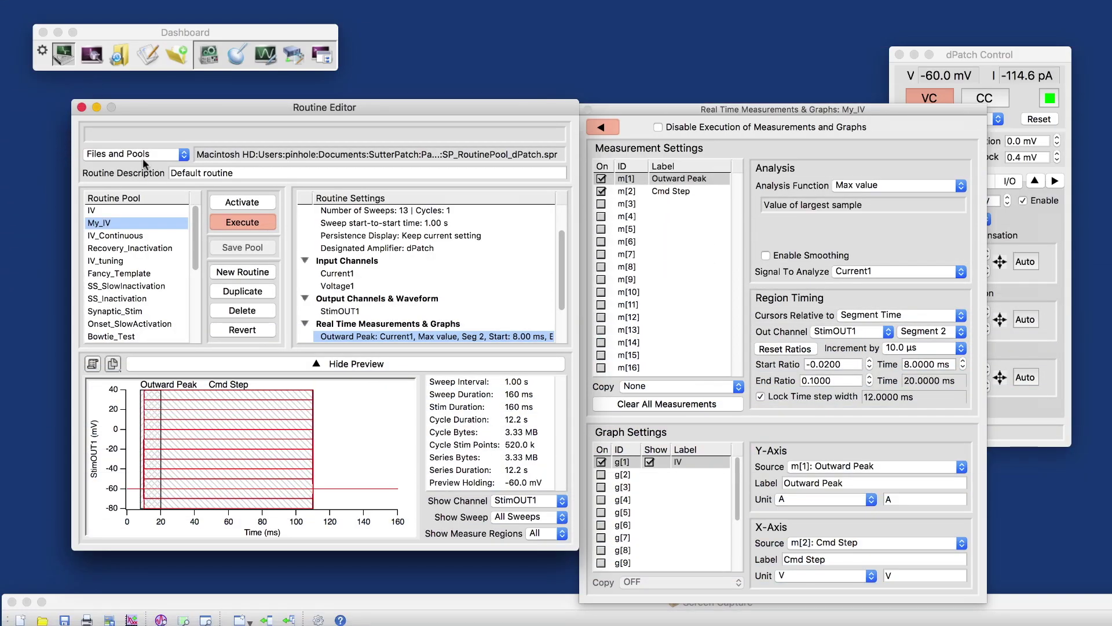
# - Execute the Bowtie_Test routine, record a run of bowtie voltage sweeps, then stop acquisition
pyautogui.click(111, 337)
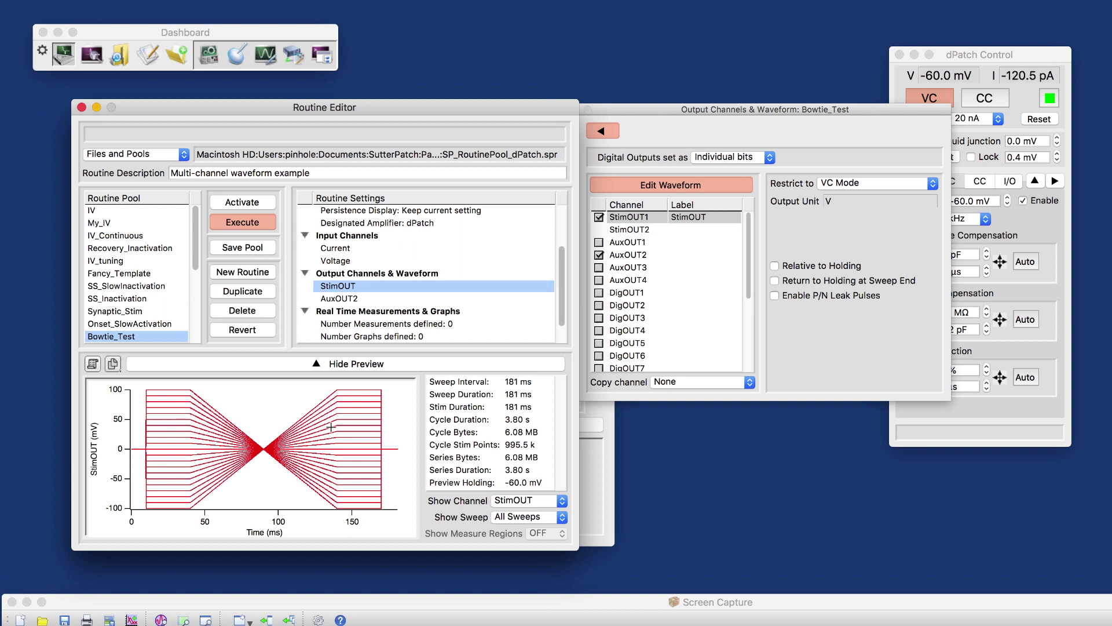
pyautogui.click(243, 222)
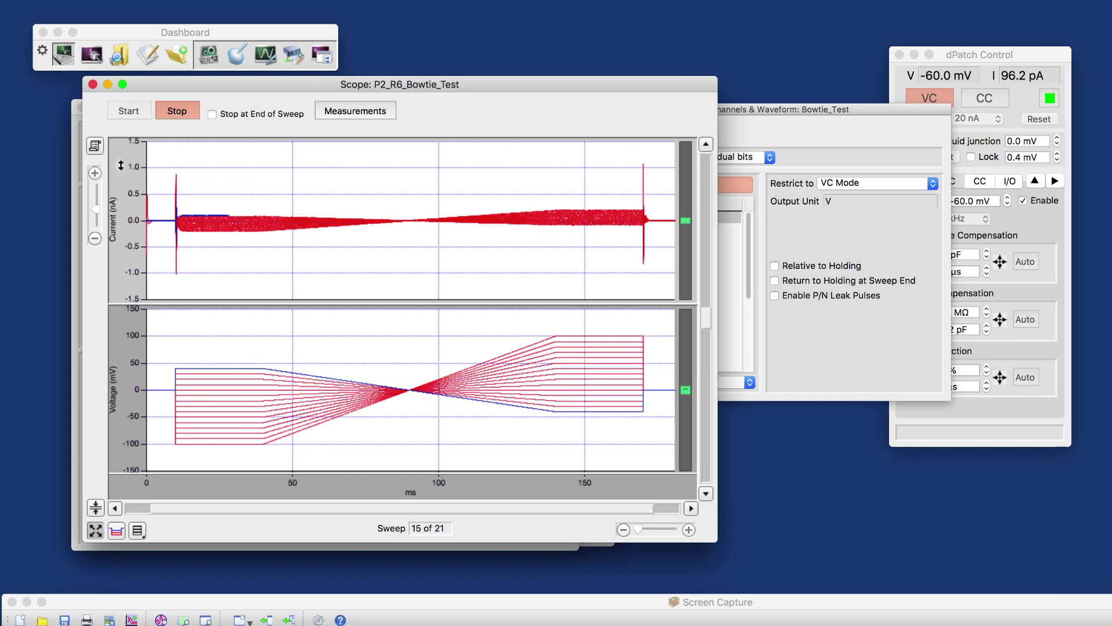
pyautogui.click(125, 111)
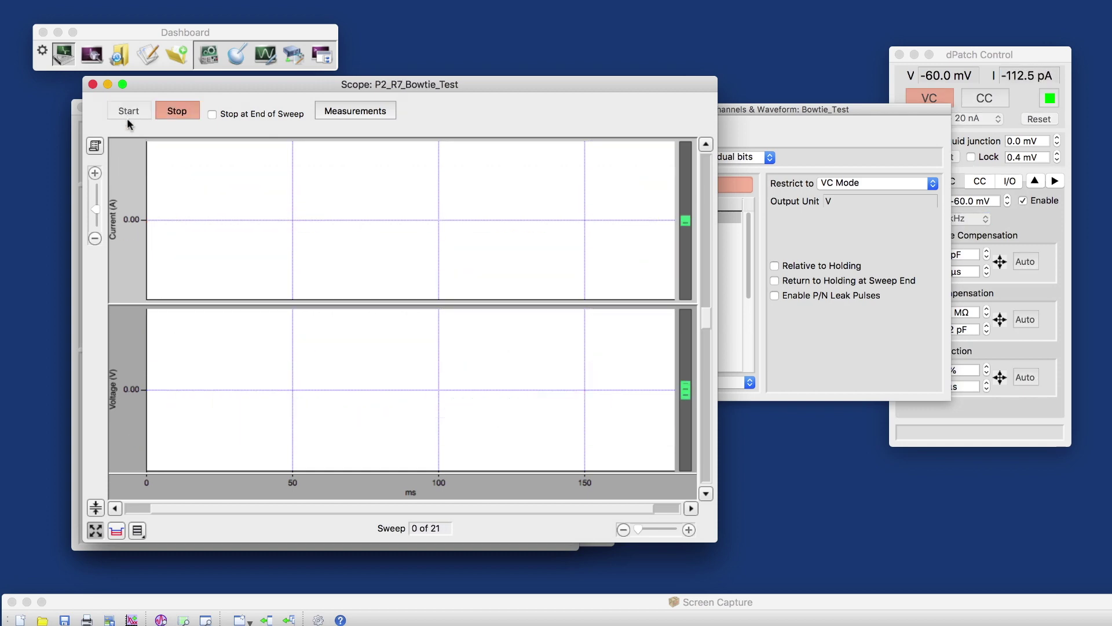
pyautogui.click(178, 111)
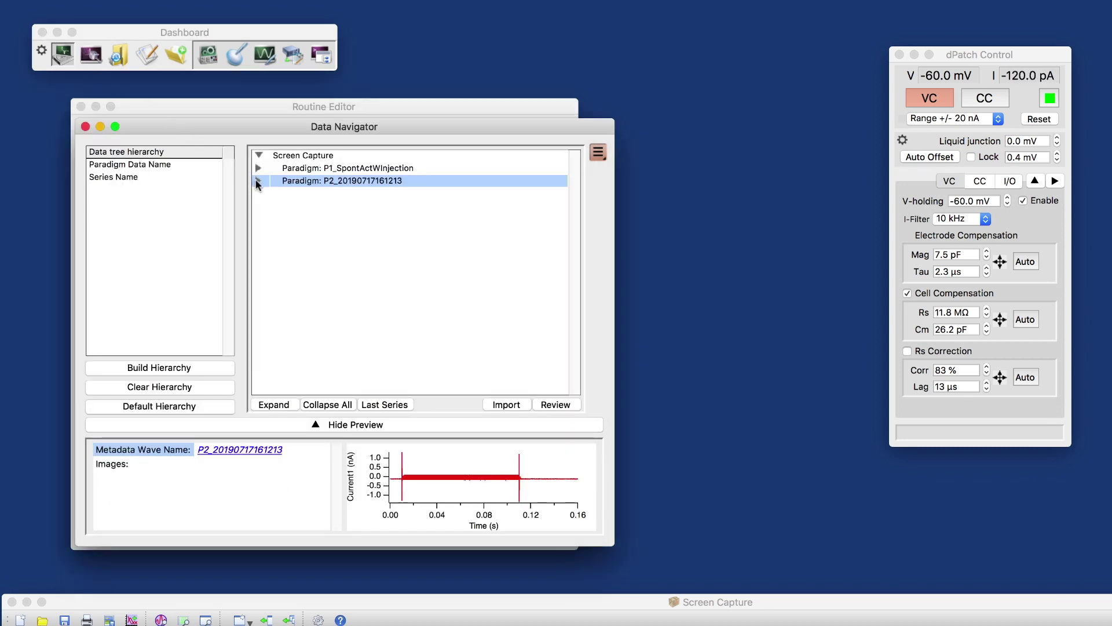
pyautogui.click(258, 181)
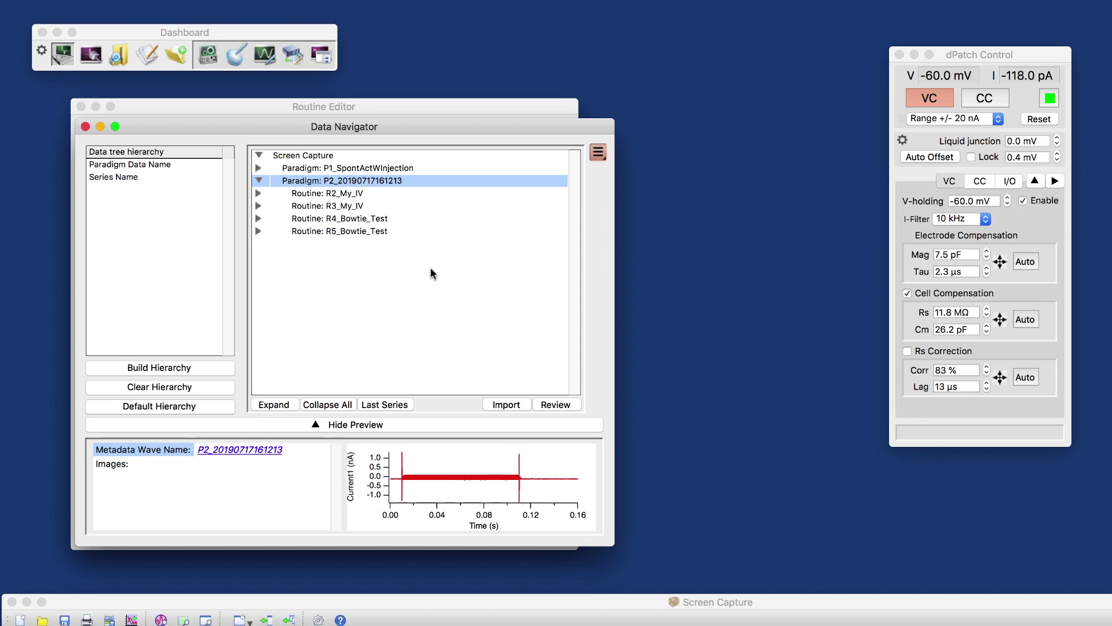
pyautogui.click(548, 404)
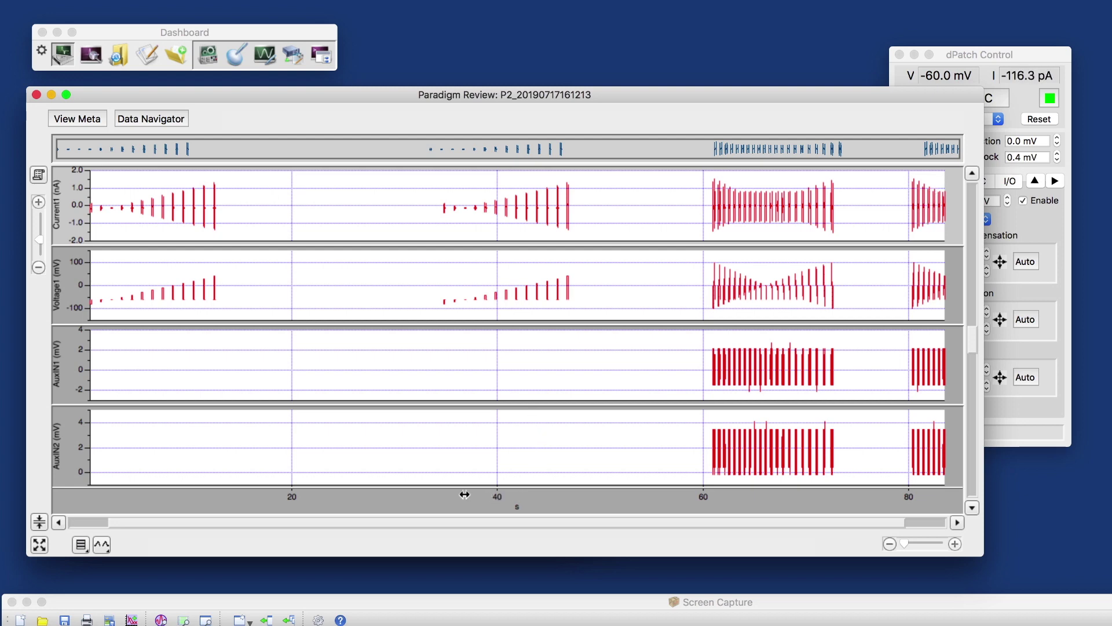
# - Zoom the traces to roughly 38–53 s around the step sweeps and bring up the R3 sweep's actions
pyautogui.moveTo(479, 495); pyautogui.dragTo(632, 507)
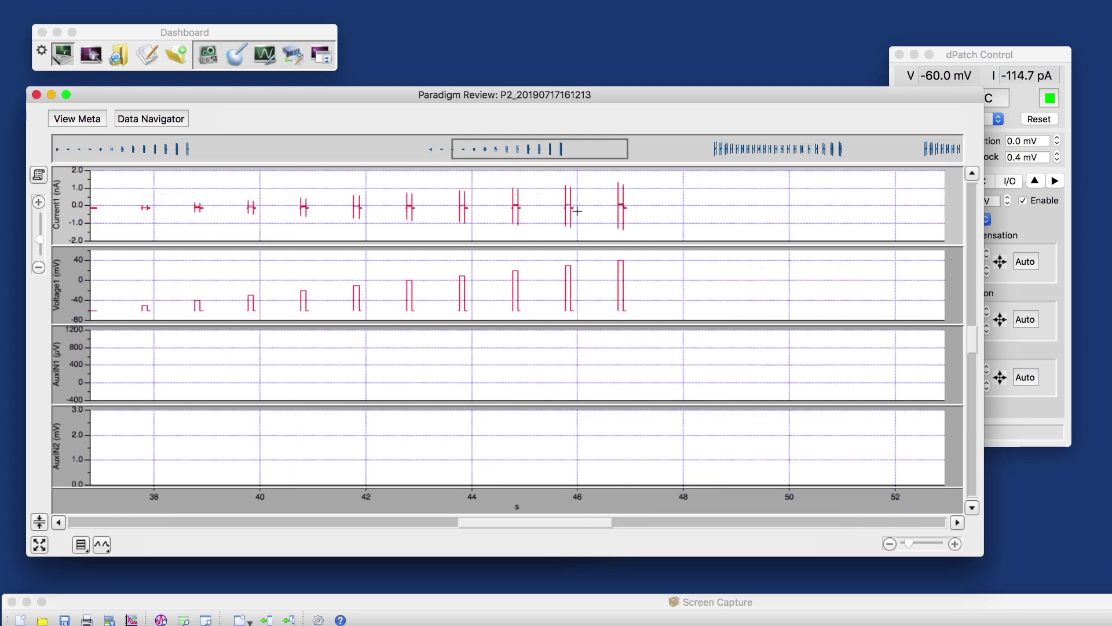
pyautogui.moveTo(578, 143); pyautogui.dragTo(516, 150)
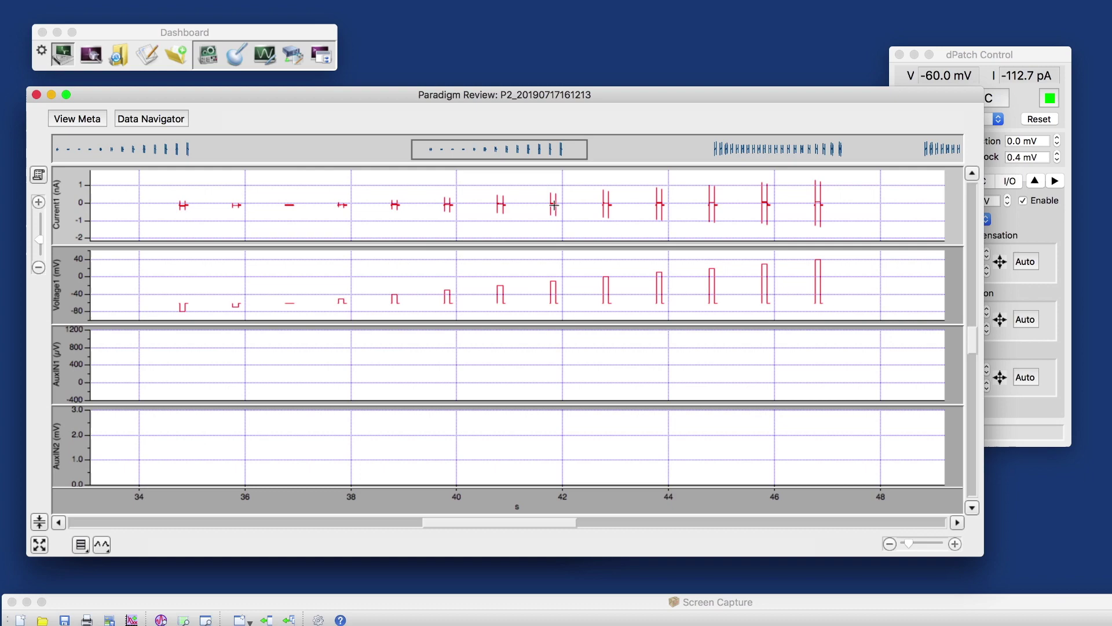
pyautogui.rightClick(553, 204)
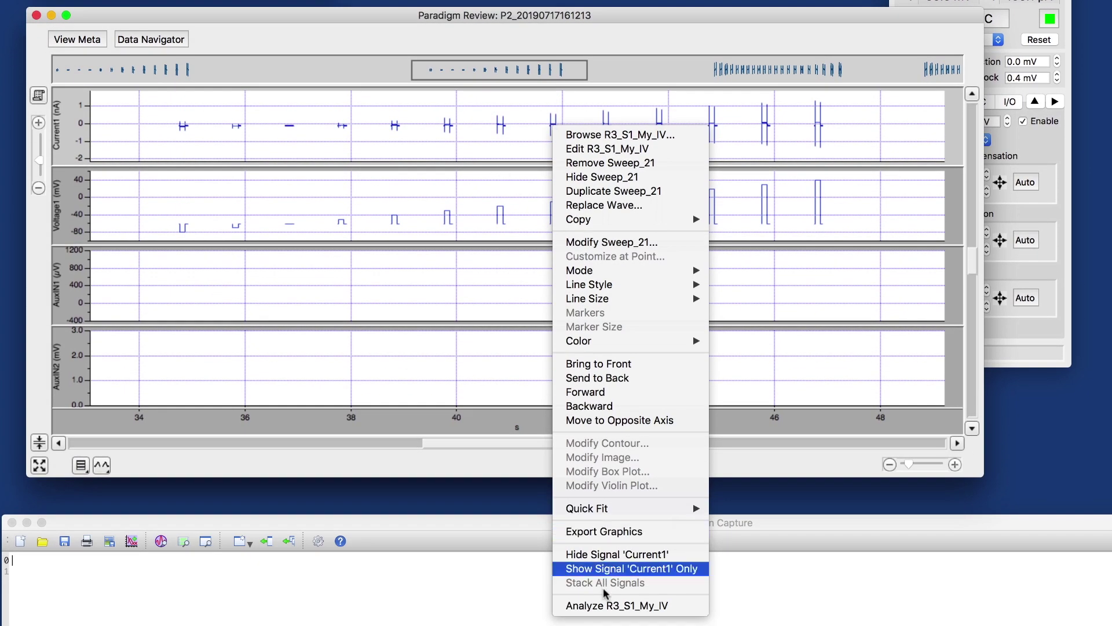
# - Analyze R3_S1_My_IV using Original Routine measurement parameters and run the IV analysis
pyautogui.click(613, 606)
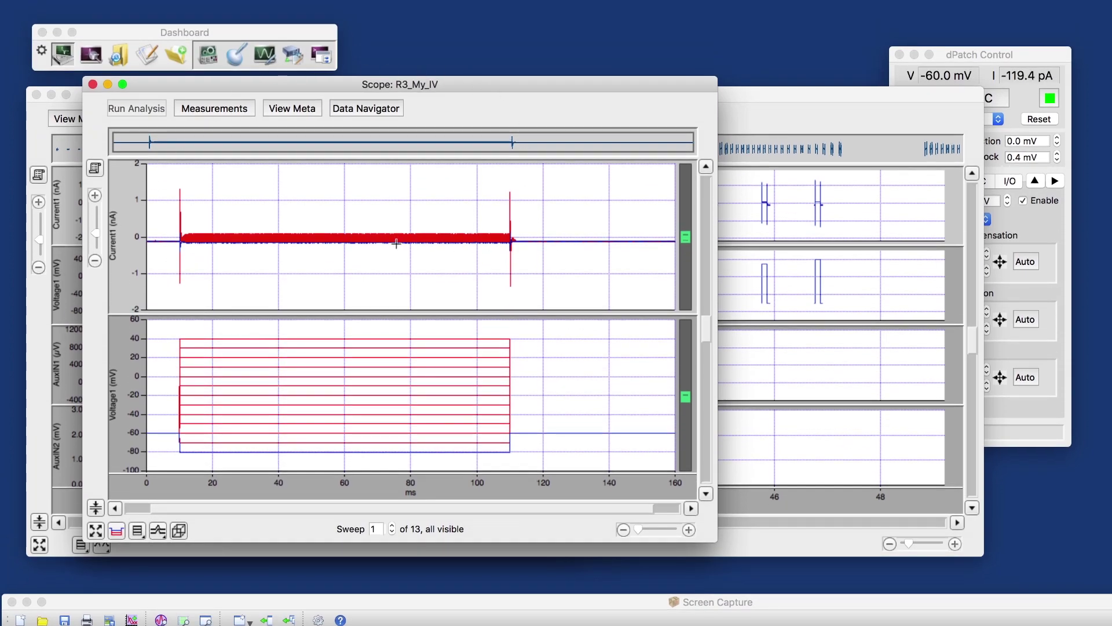
pyautogui.click(239, 109)
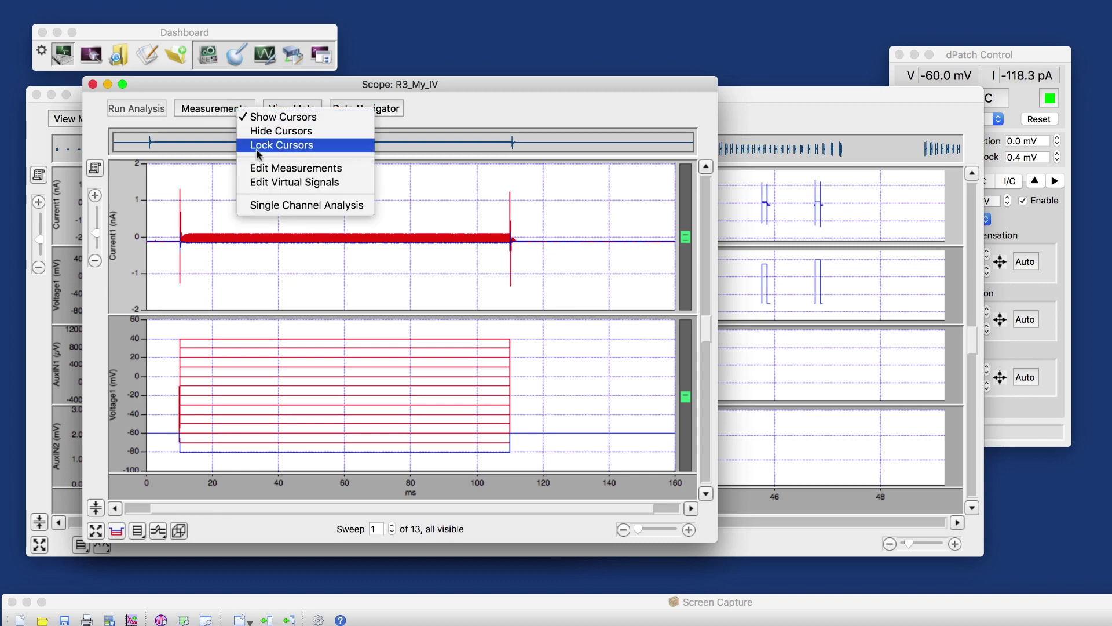
pyautogui.click(281, 170)
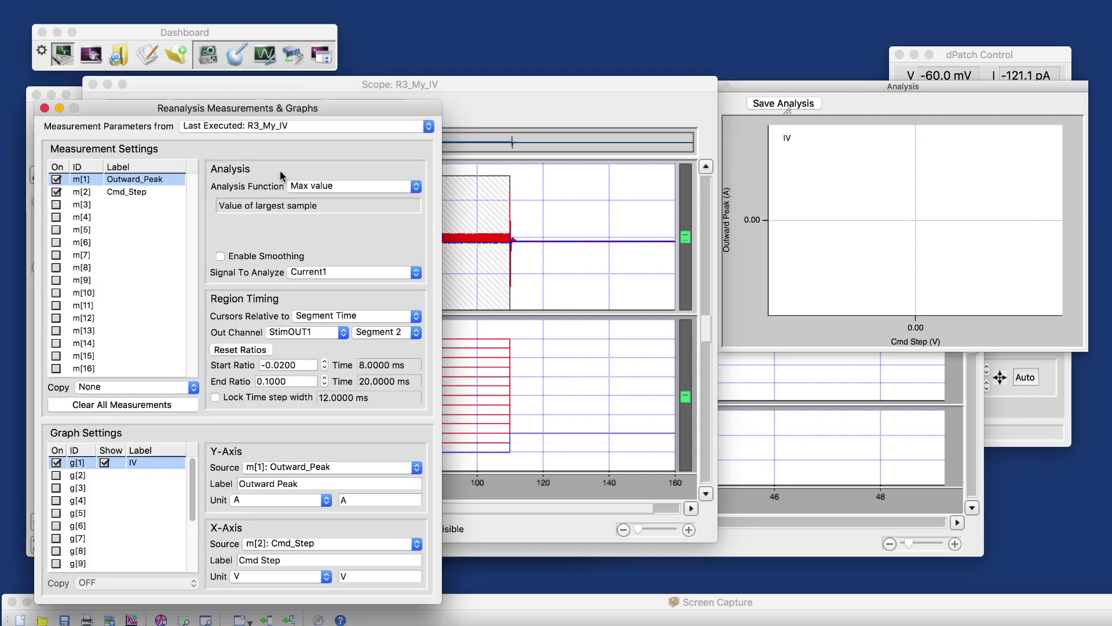
pyautogui.click(262, 127)
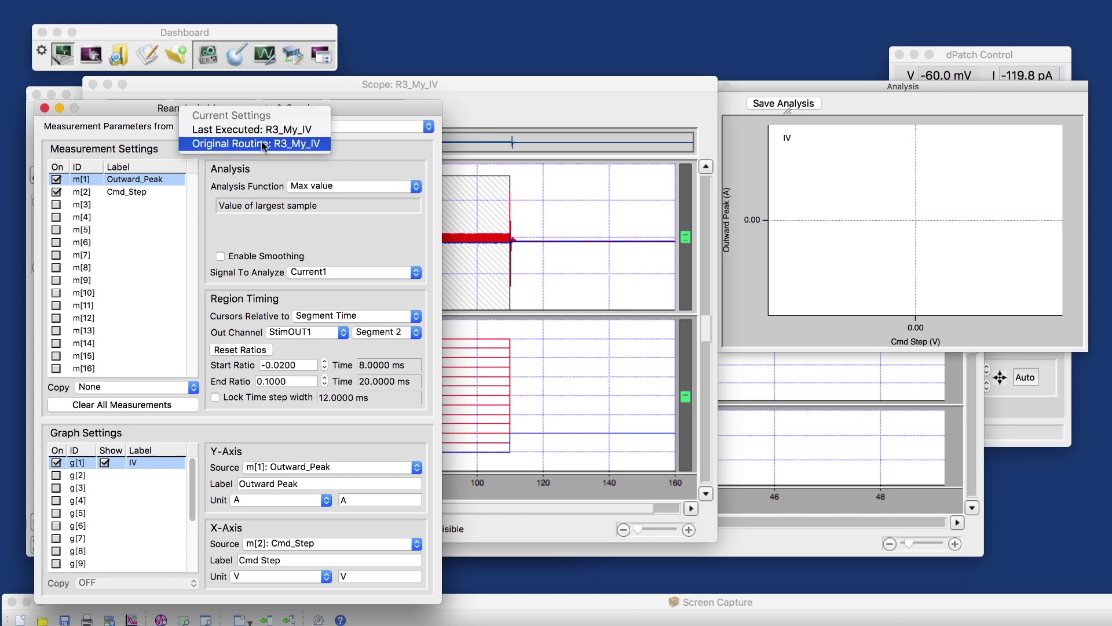
pyautogui.click(273, 145)
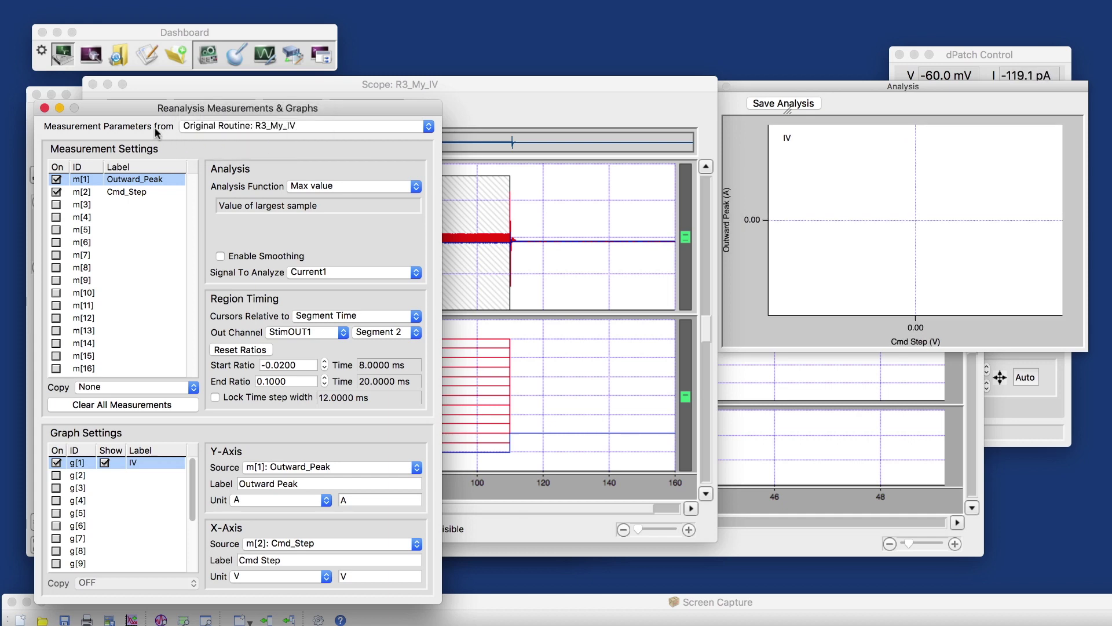
pyautogui.click(44, 109)
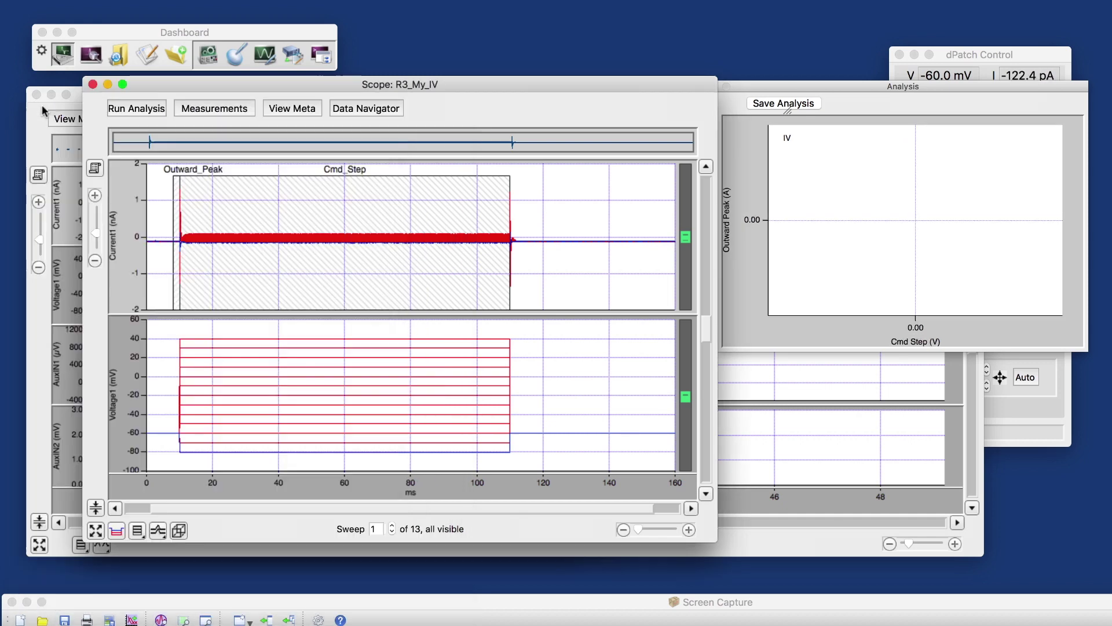
pyautogui.click(135, 110)
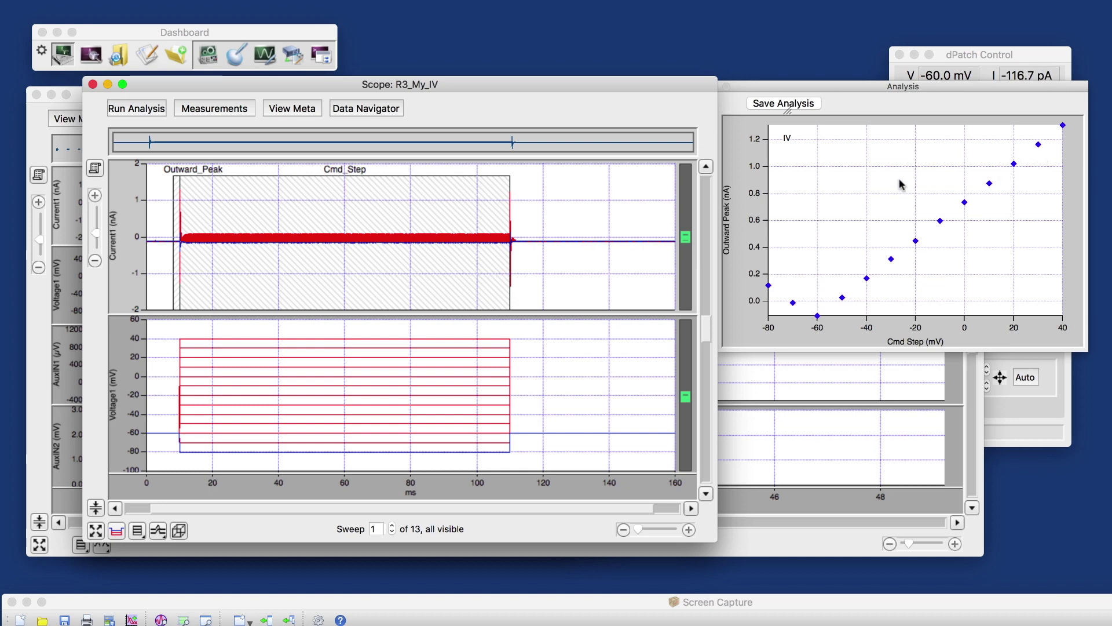
# - Recheck the reanalysis measurement settings, then close the R3_My_IV scope and its IV plot
pyautogui.click(210, 107)
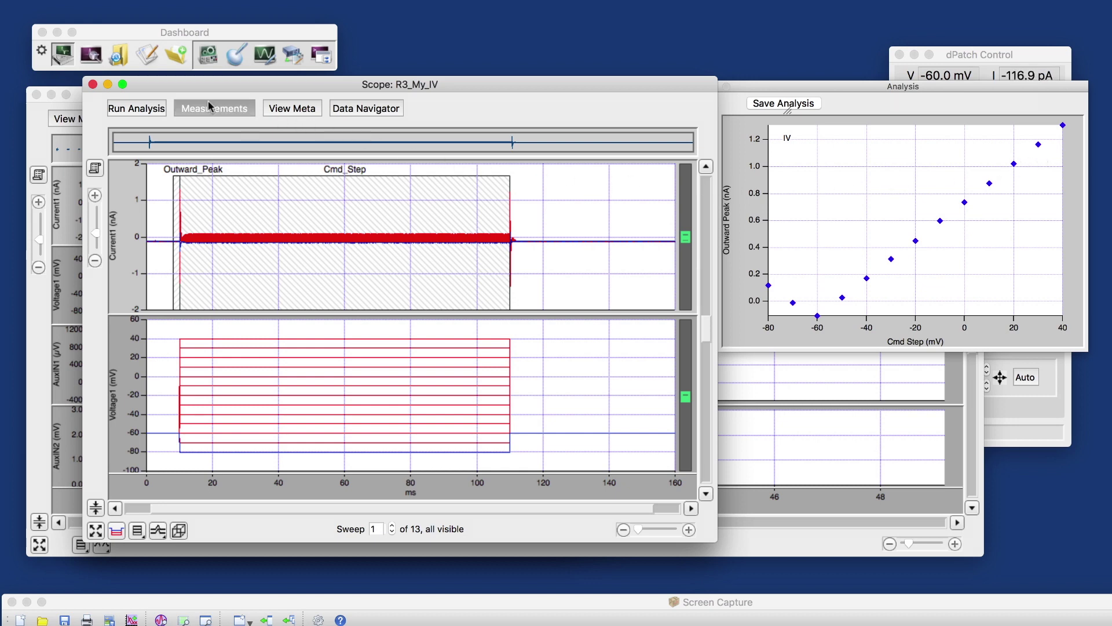
pyautogui.click(245, 164)
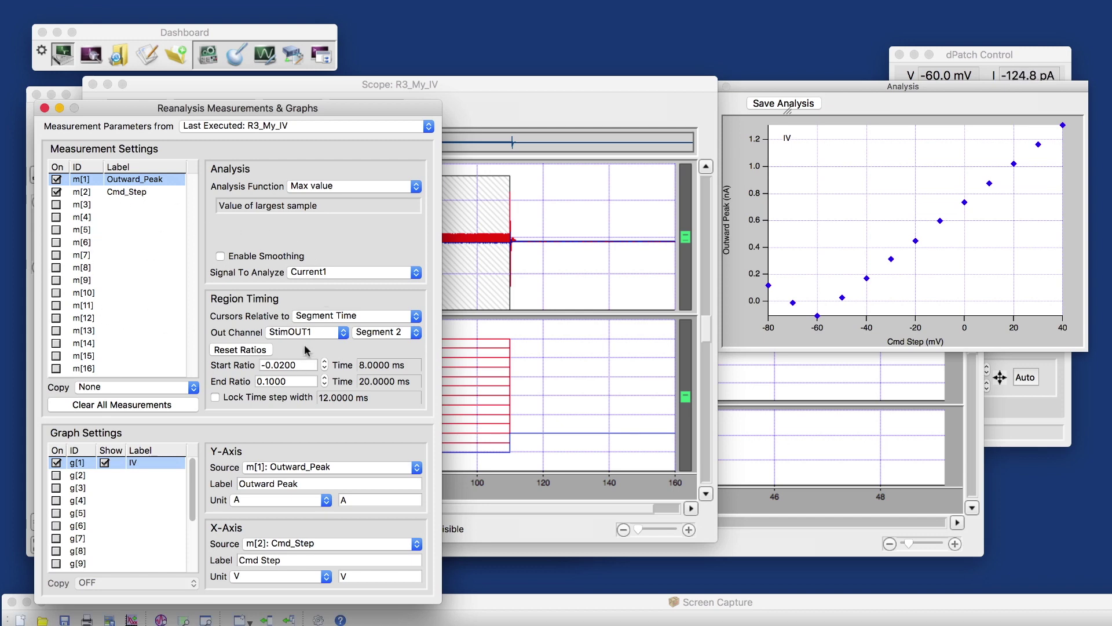
pyautogui.click(45, 108)
pyautogui.click(92, 84)
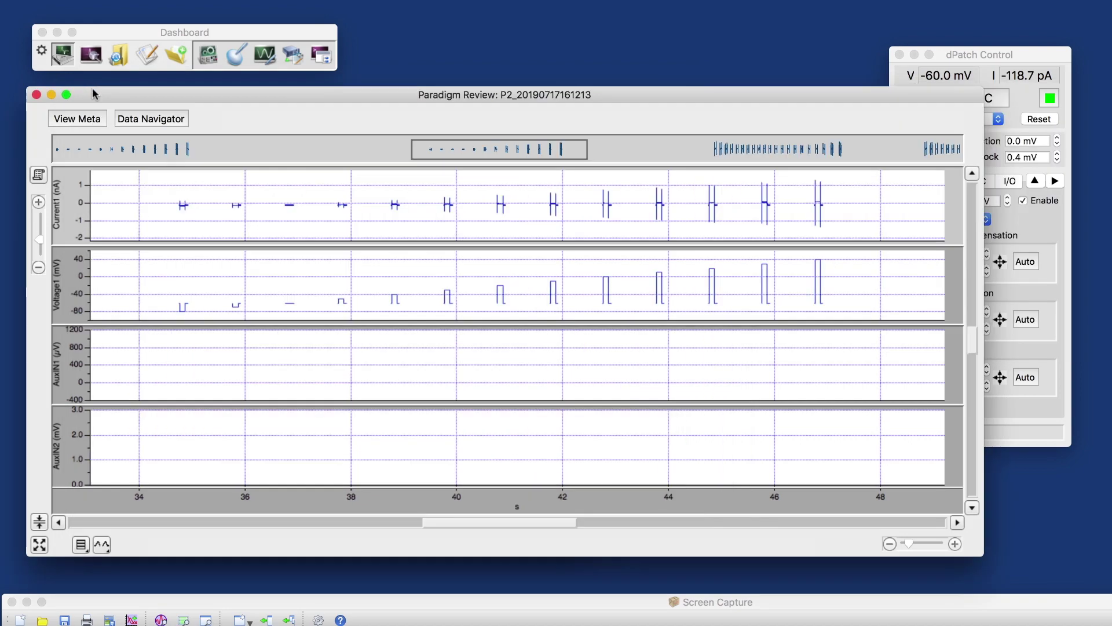
# - Close Paradigm Review, open P2's metadata, and expand the Event 1 Paradigm Start details
pyautogui.click(36, 95)
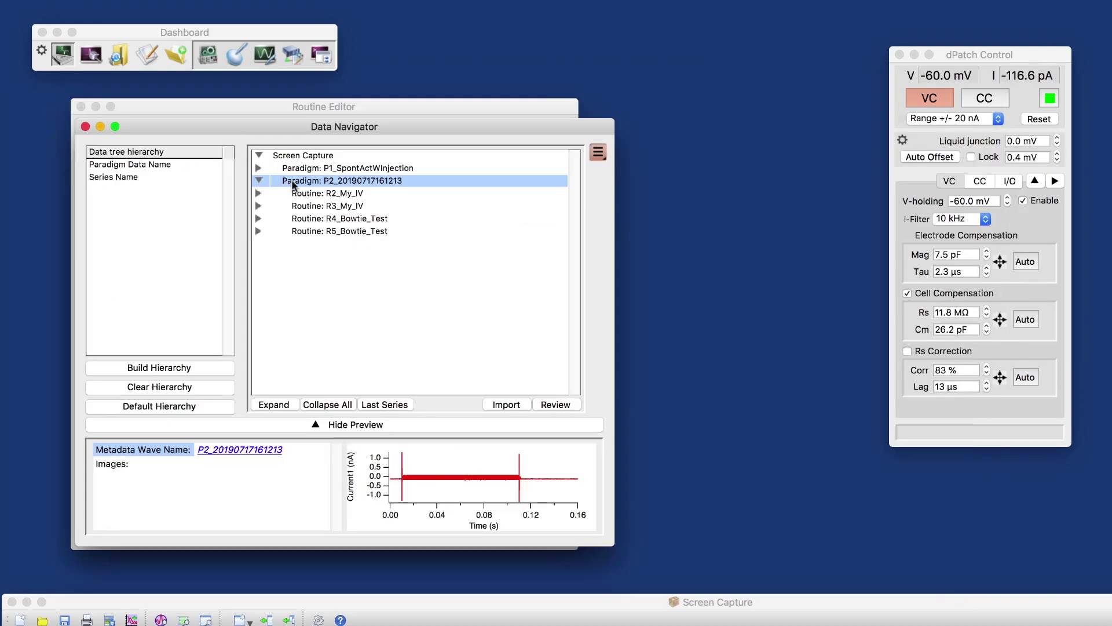
pyautogui.click(242, 449)
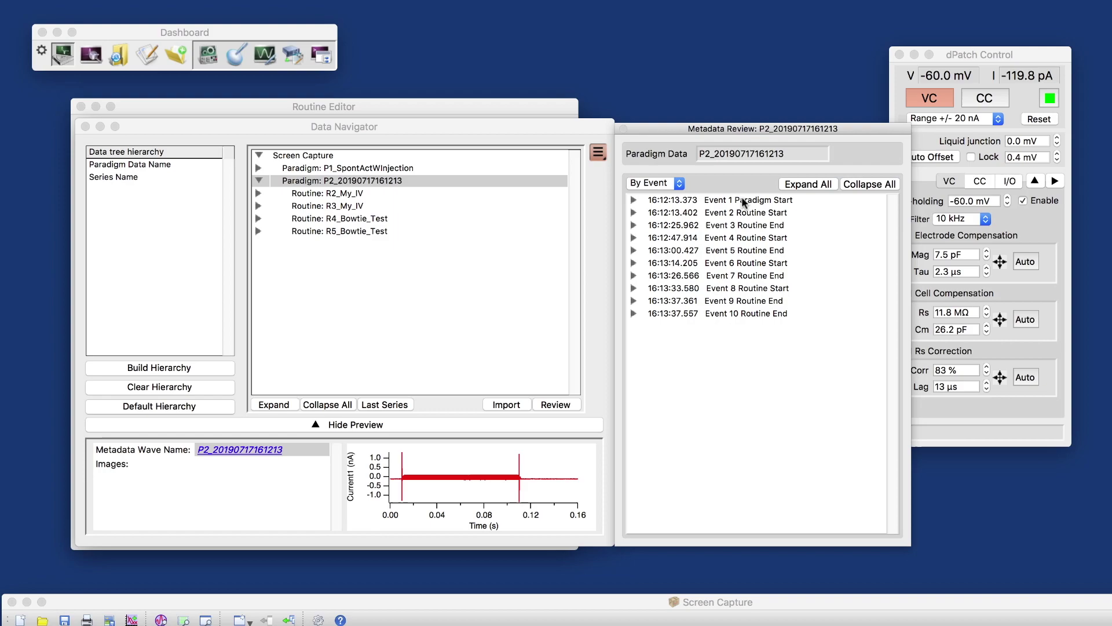
pyautogui.click(634, 201)
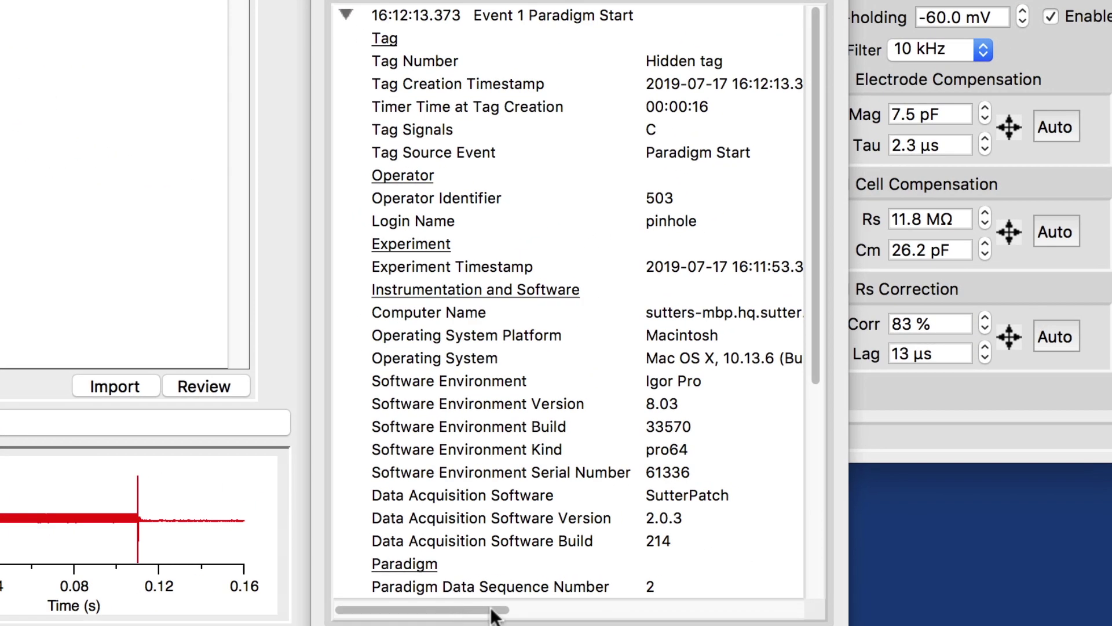
pyautogui.moveTo(491, 615); pyautogui.dragTo(512, 614)
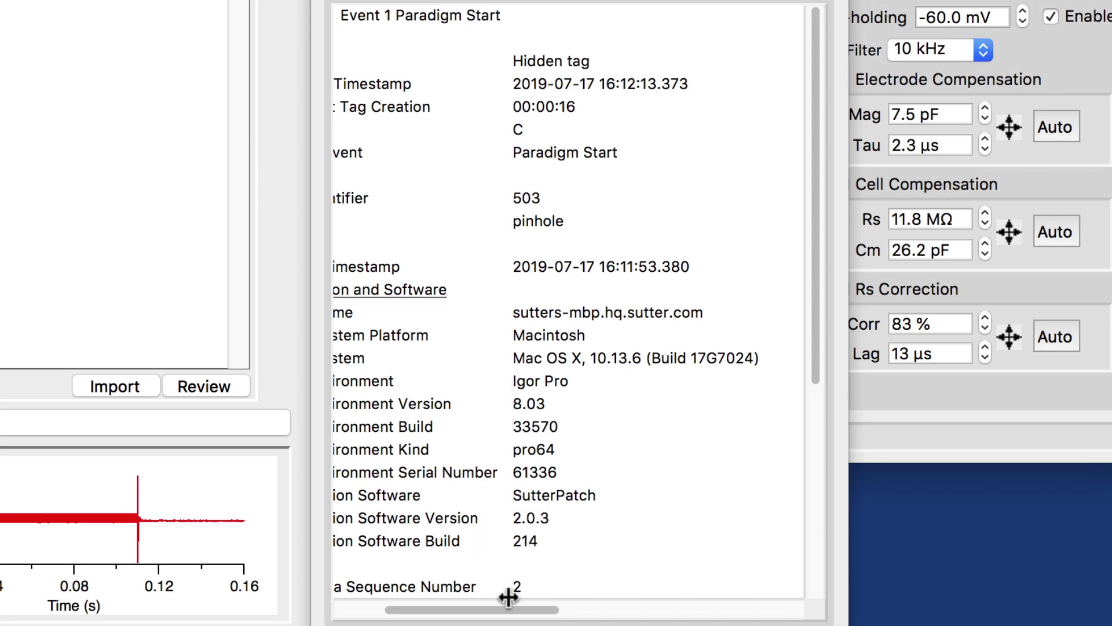
pyautogui.moveTo(812, 264); pyautogui.dragTo(807, 474)
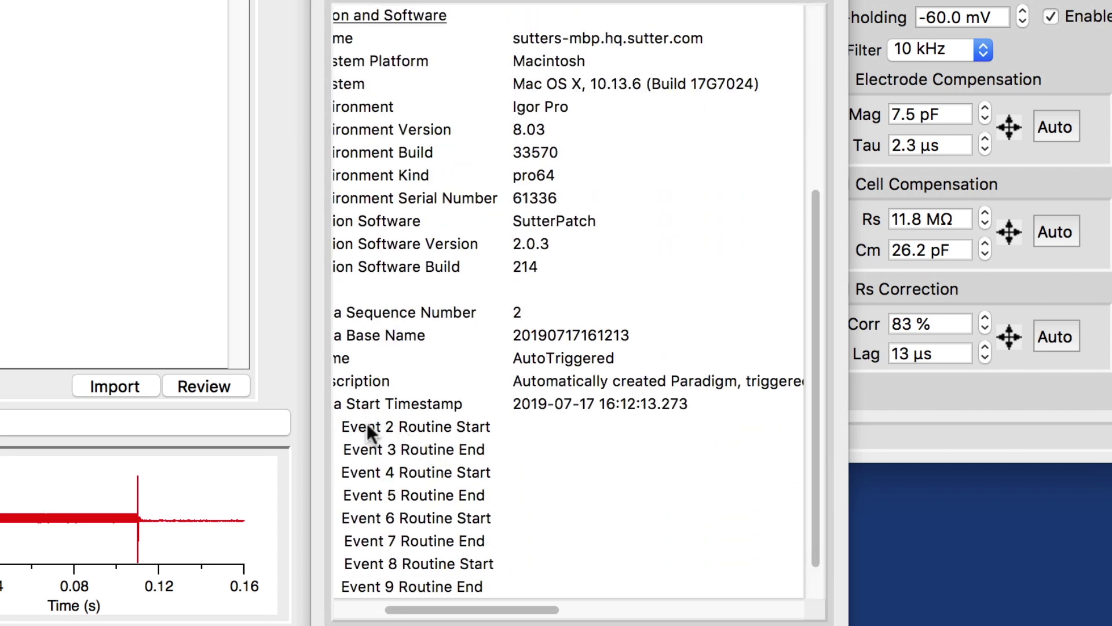
# - Expand Event 2 Routine Start and scroll through the Current1 and Voltage1 amplifier and acquisition settings
pyautogui.moveTo(447, 611); pyautogui.dragTo(397, 611)
pyautogui.click(346, 427)
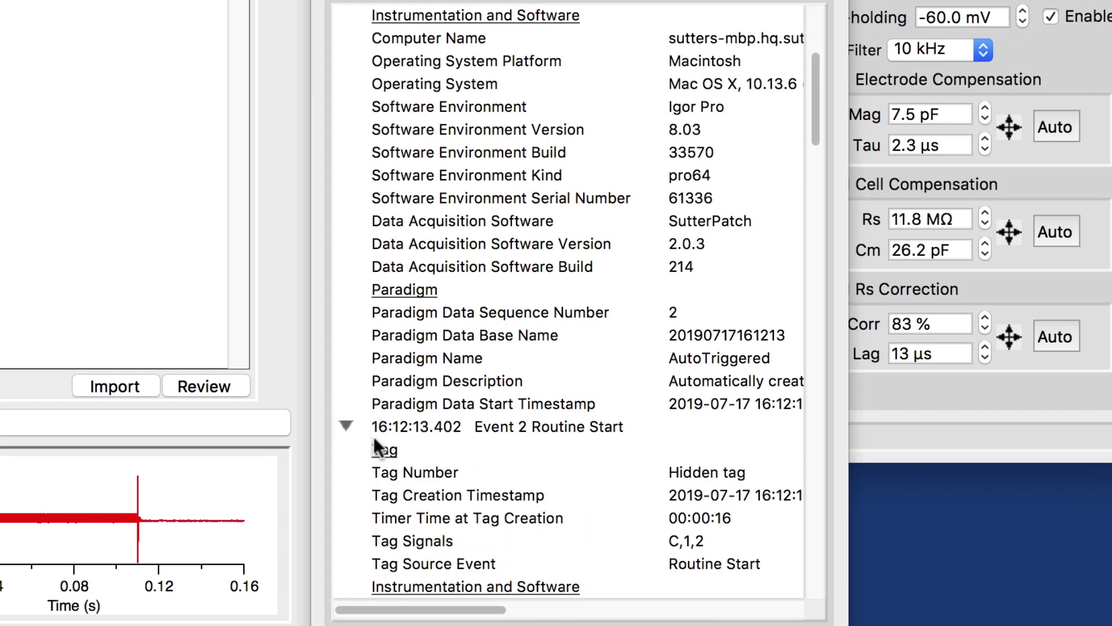
pyautogui.moveTo(816, 141); pyautogui.dragTo(805, 282)
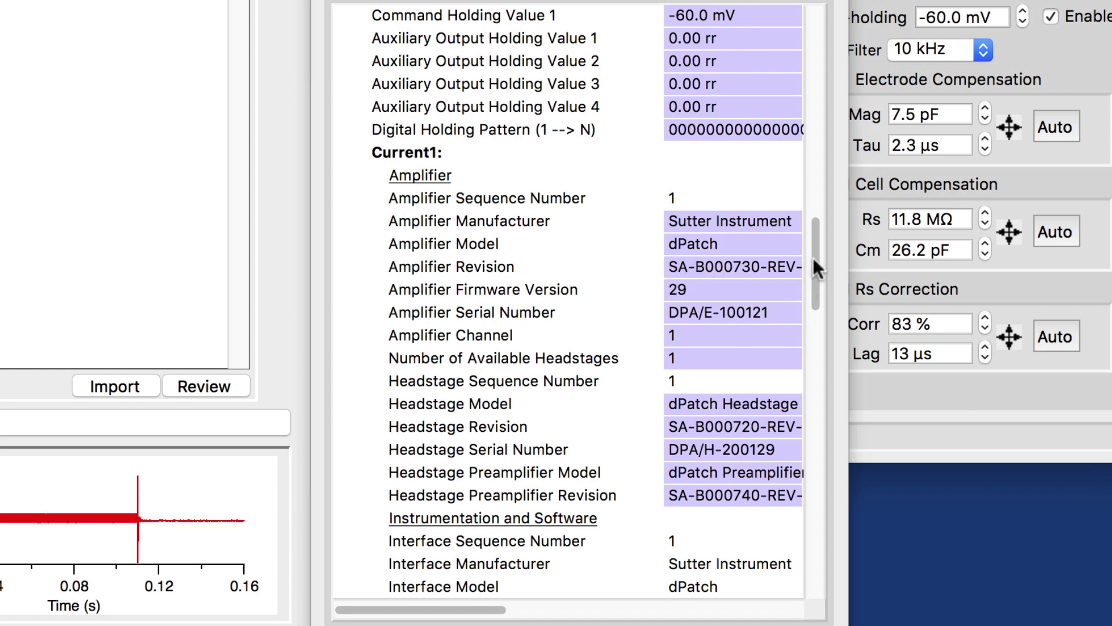
pyautogui.moveTo(812, 257); pyautogui.dragTo(811, 400)
pyautogui.scroll(-5, 809, 395)
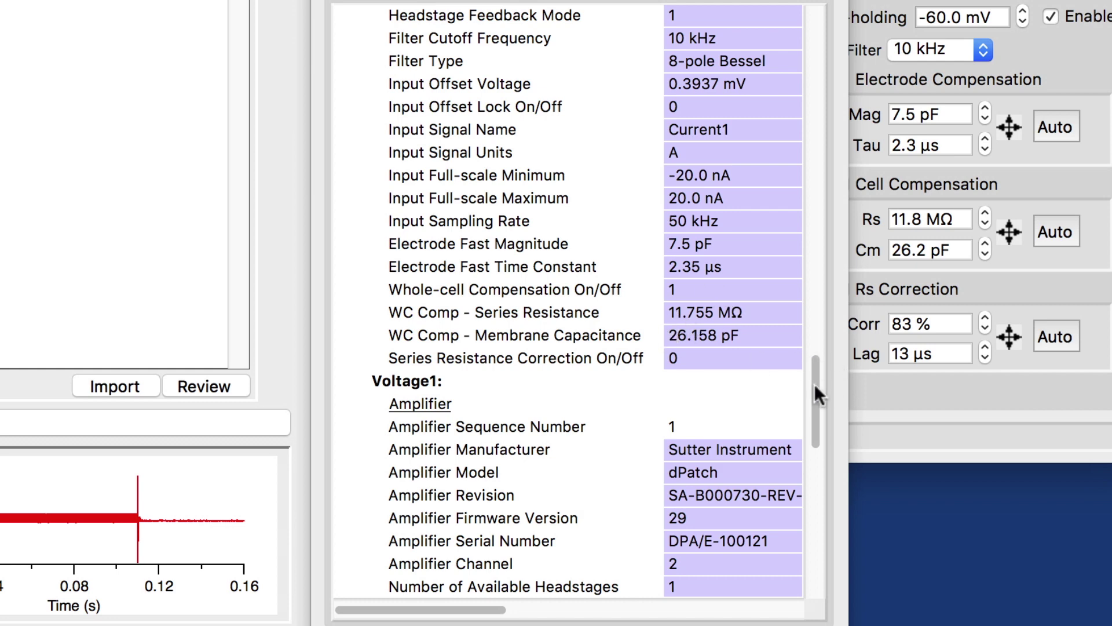
pyautogui.scroll(-5, 817, 399)
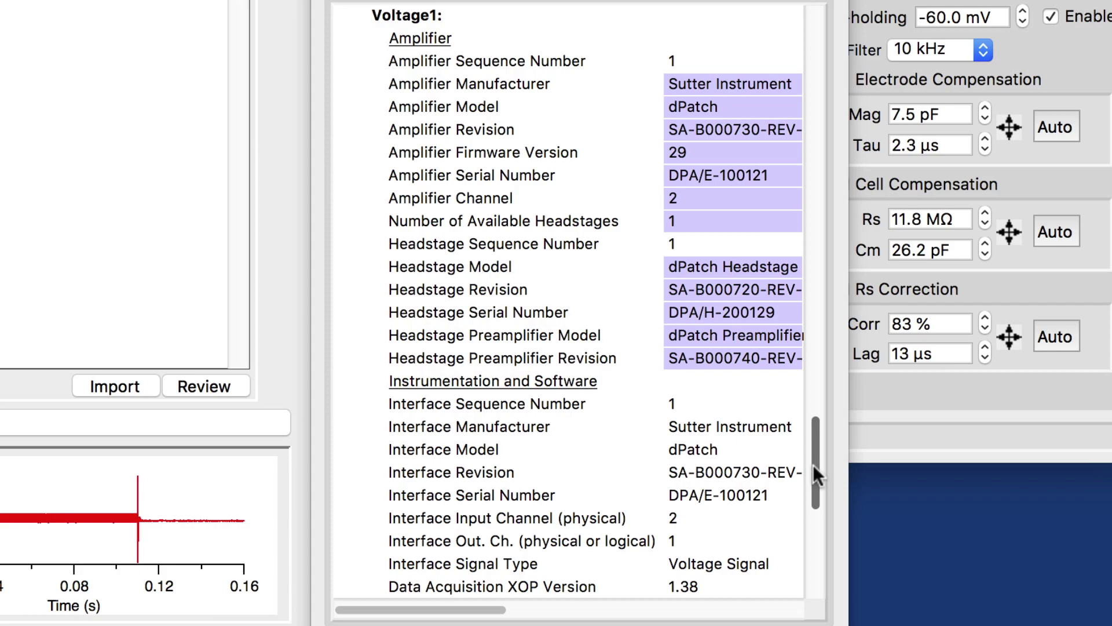
pyautogui.scroll(-5, 814, 466)
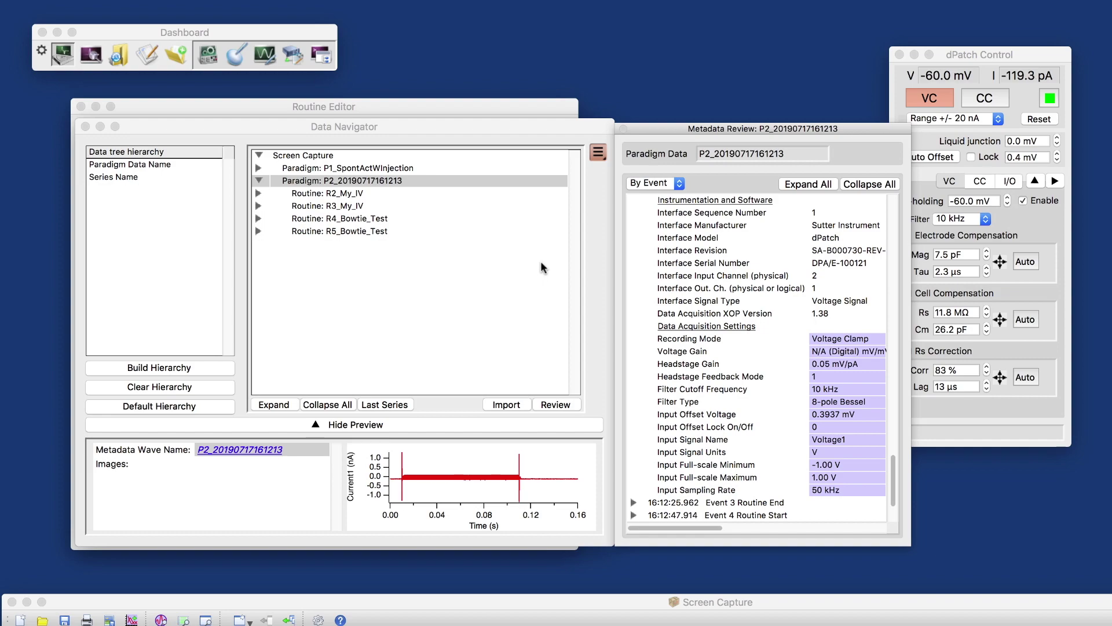
# - In Set Metadata Values, give Animal Species the new value Mouse
pyautogui.click(140, 54)
pyautogui.moveTo(559, 52); pyautogui.dragTo(484, 98)
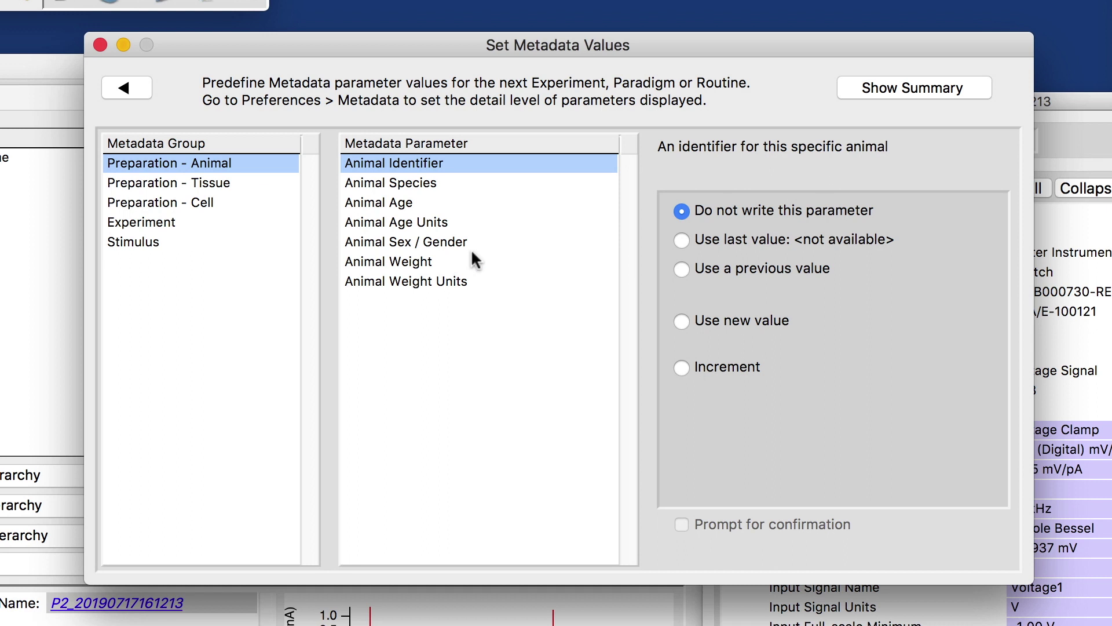
pyautogui.click(412, 183)
pyautogui.click(750, 320)
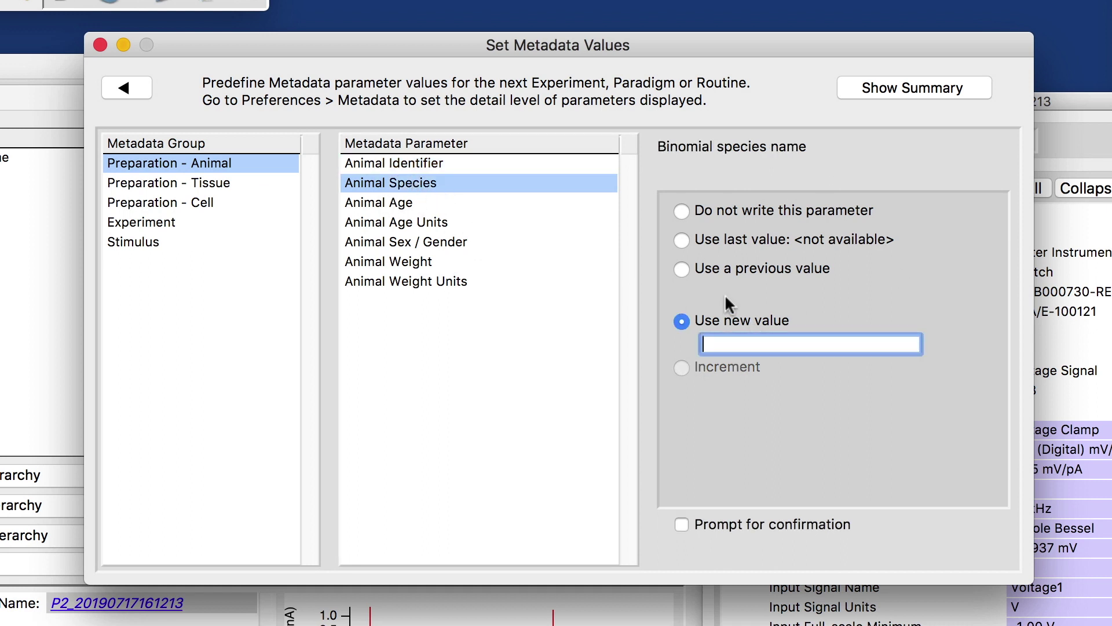
pyautogui.write('Mouse')
pyautogui.press('Return')
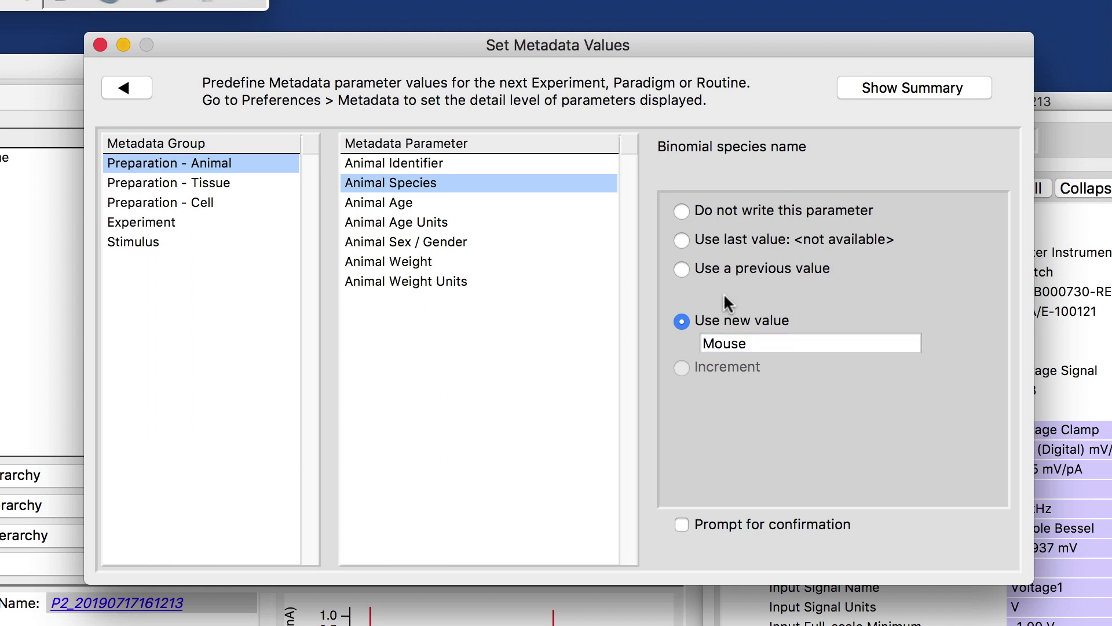
# - Set Animal Age to 6 and give Age Units a new value
pyautogui.click(364, 202)
pyautogui.click(703, 320)
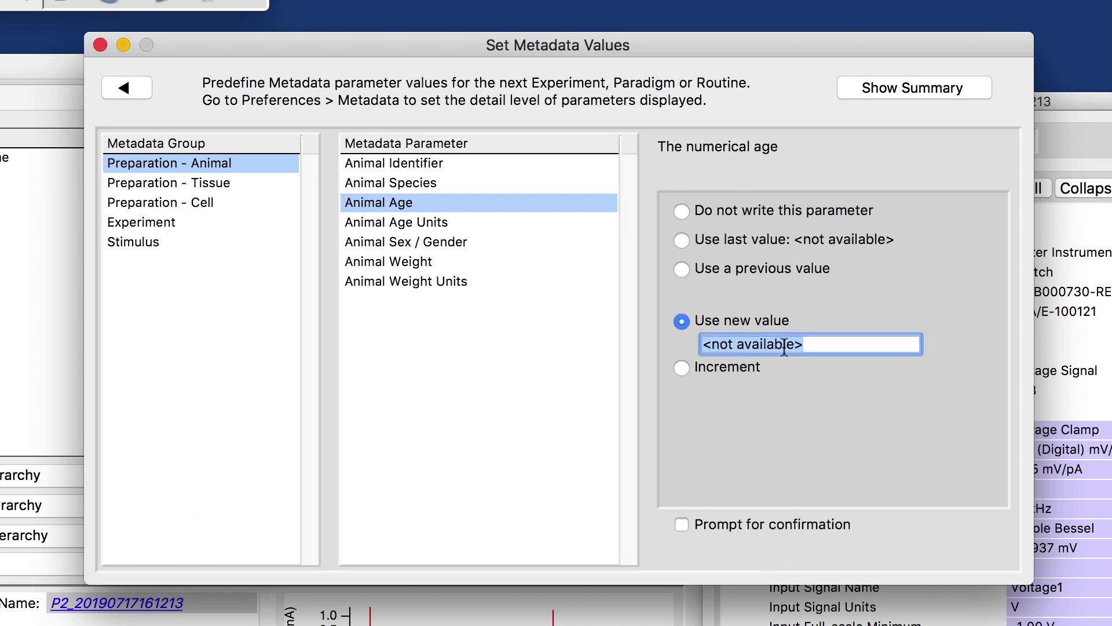
pyautogui.write('6')
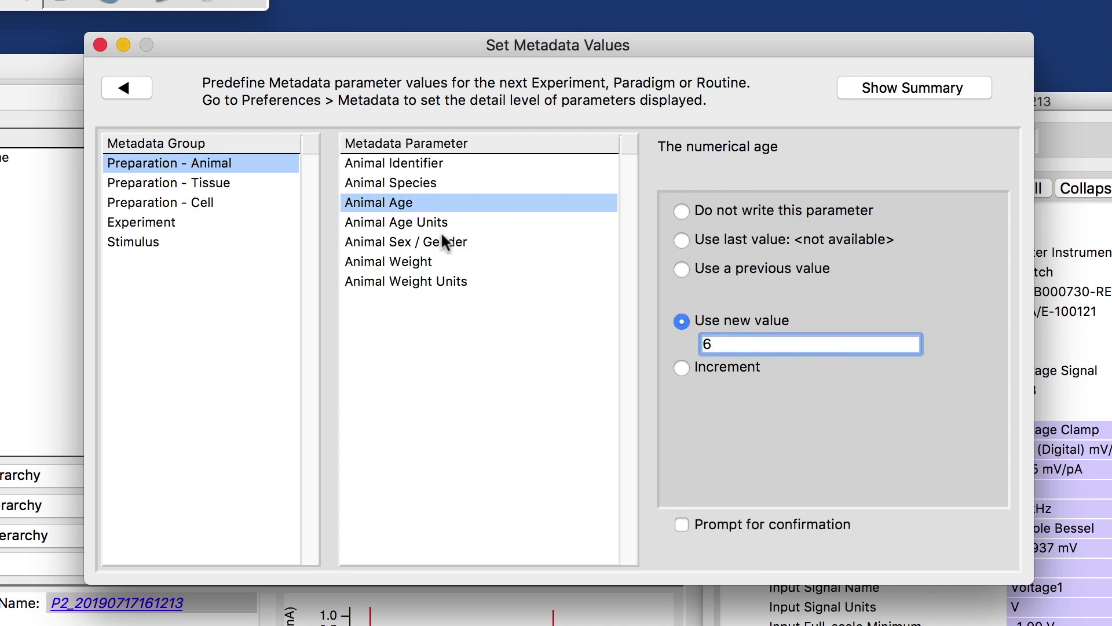
pyautogui.click(410, 220)
pyautogui.click(747, 319)
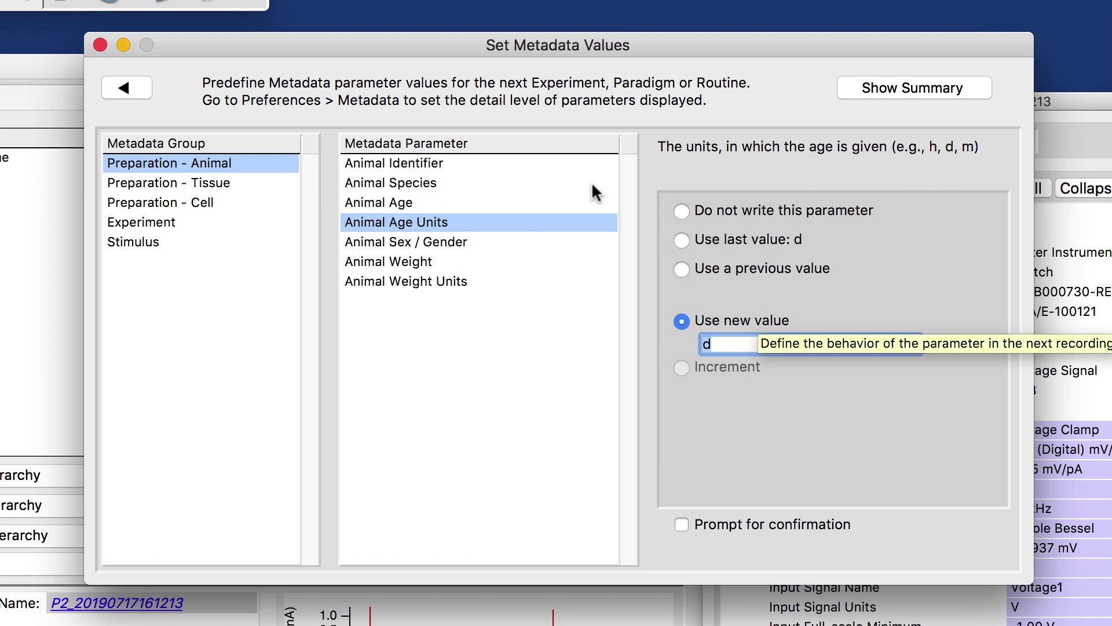
# - Set the Preparation - Tissue Organ to Brain
pyautogui.click(149, 183)
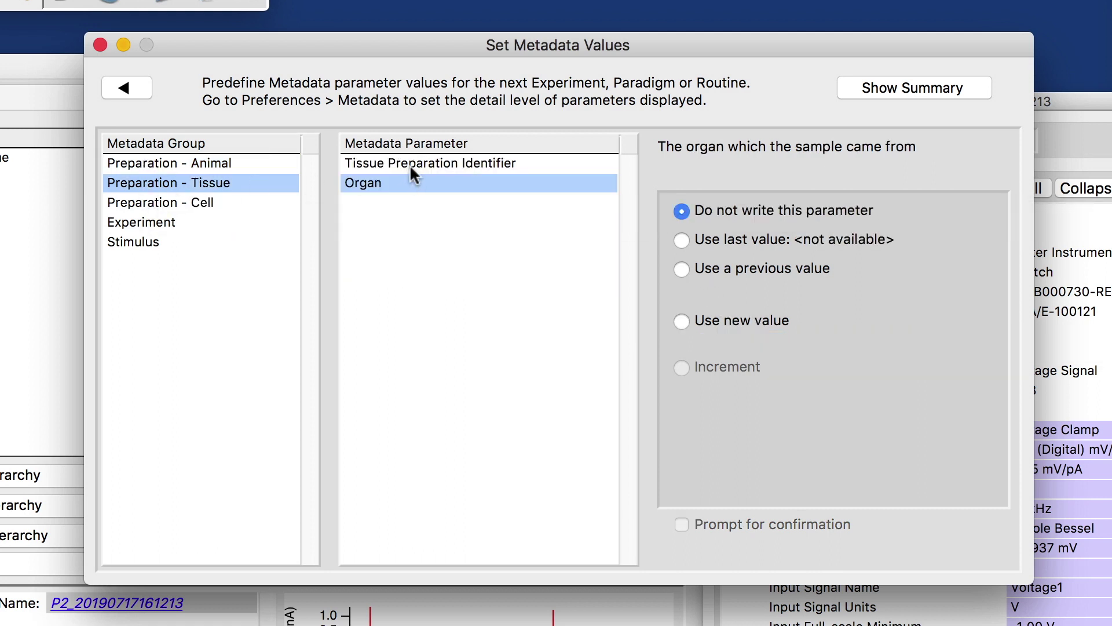
pyautogui.click(682, 321)
pyautogui.write('Brain')
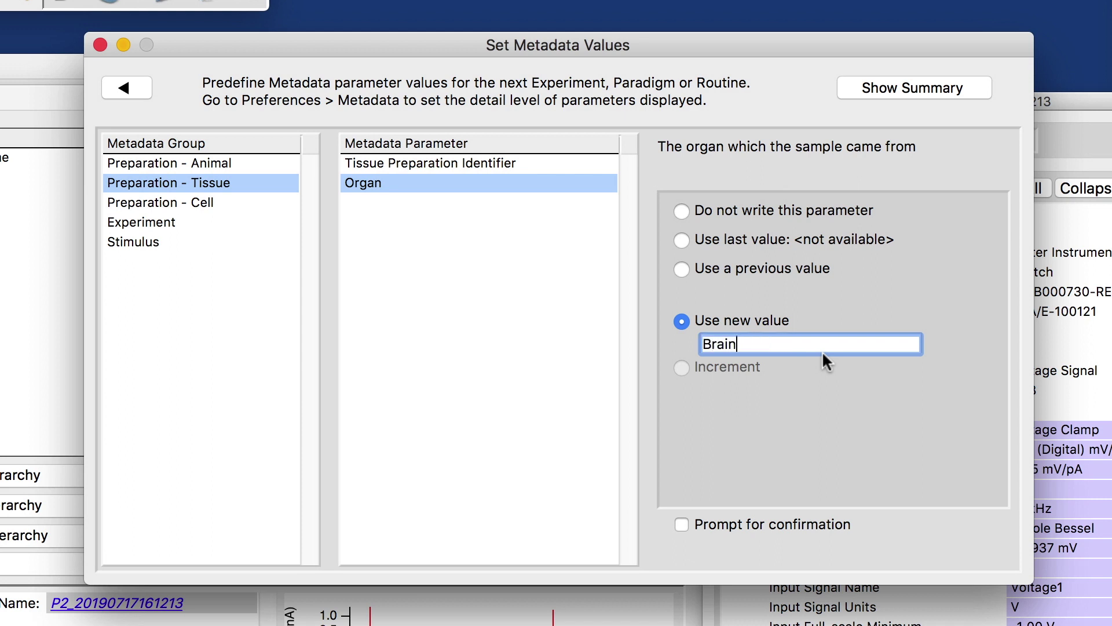
pyautogui.press('Return')
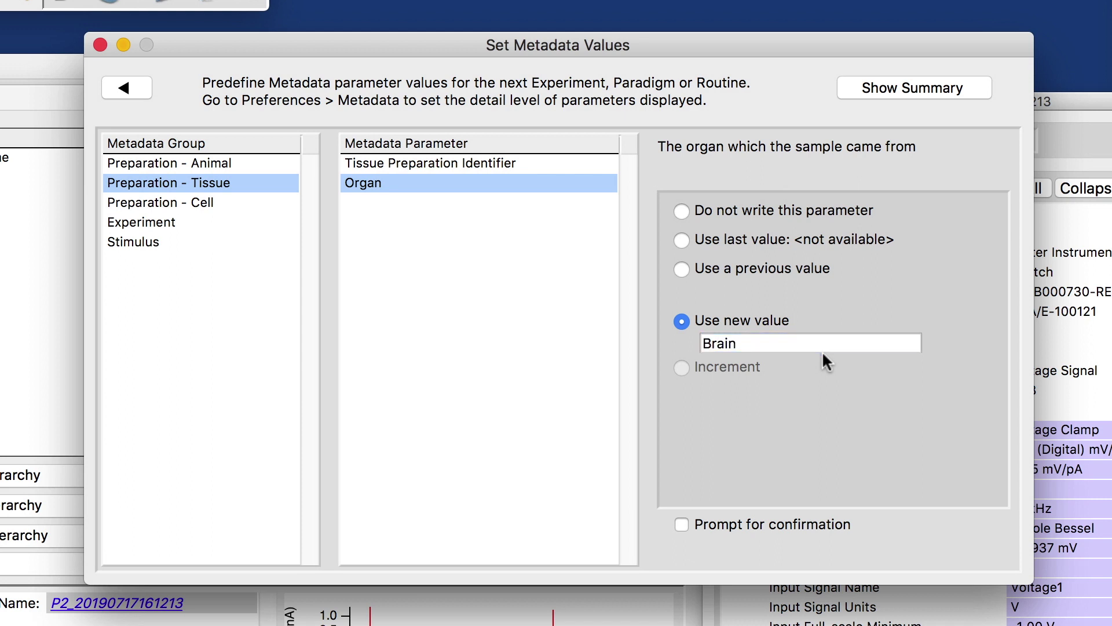
# - Make the Tissue Preparation Identifier increment from 17, with a confirmation prompt each experiment
pyautogui.click(429, 163)
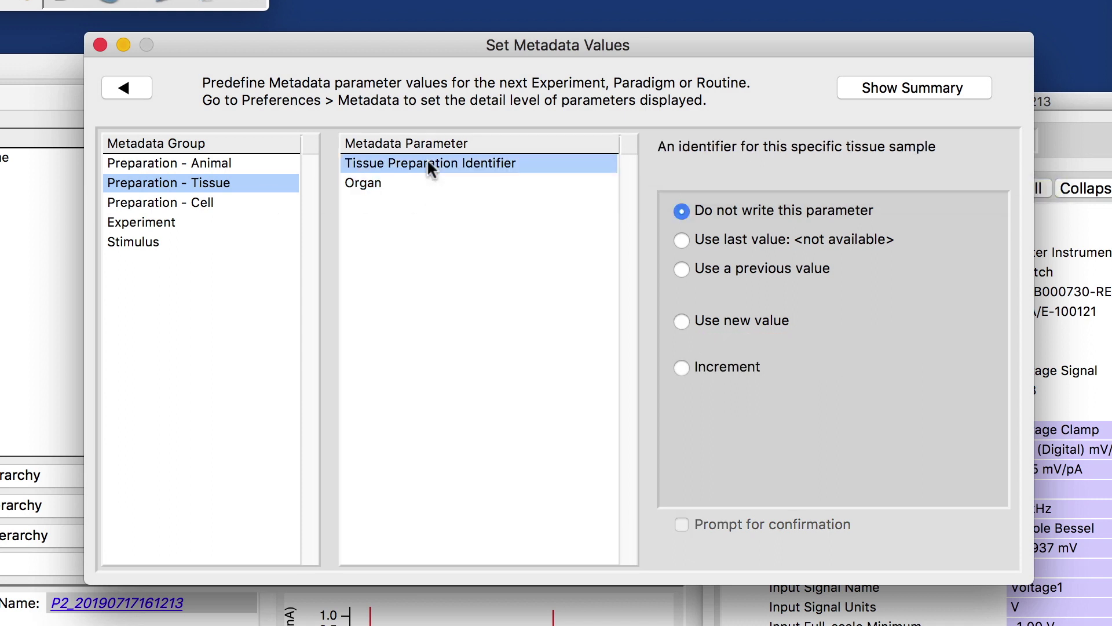
pyautogui.click(681, 368)
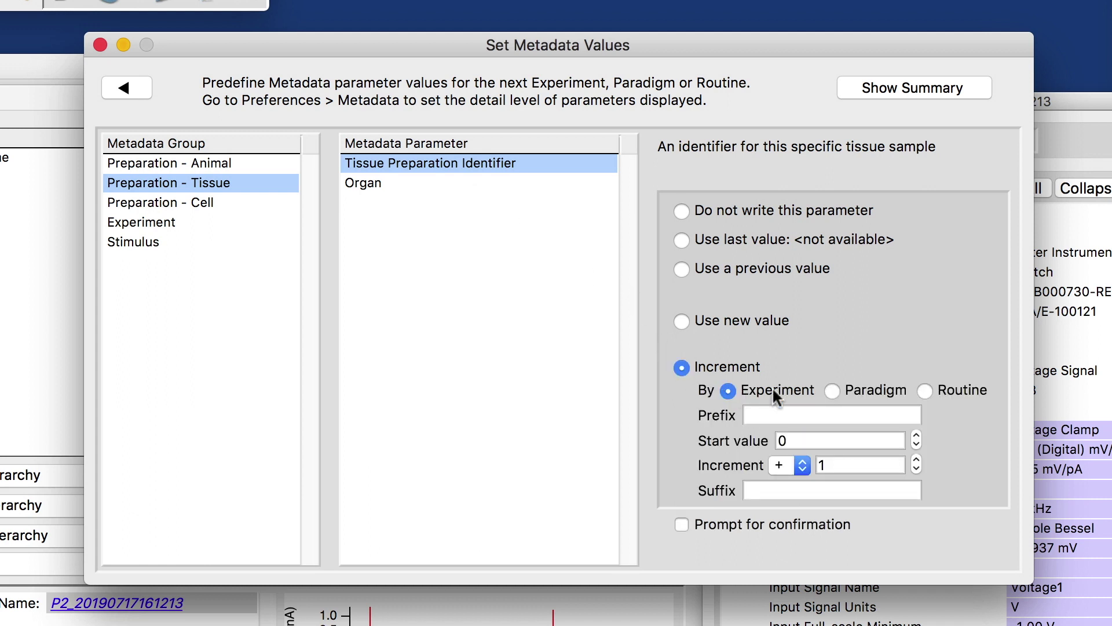
pyautogui.click(804, 442)
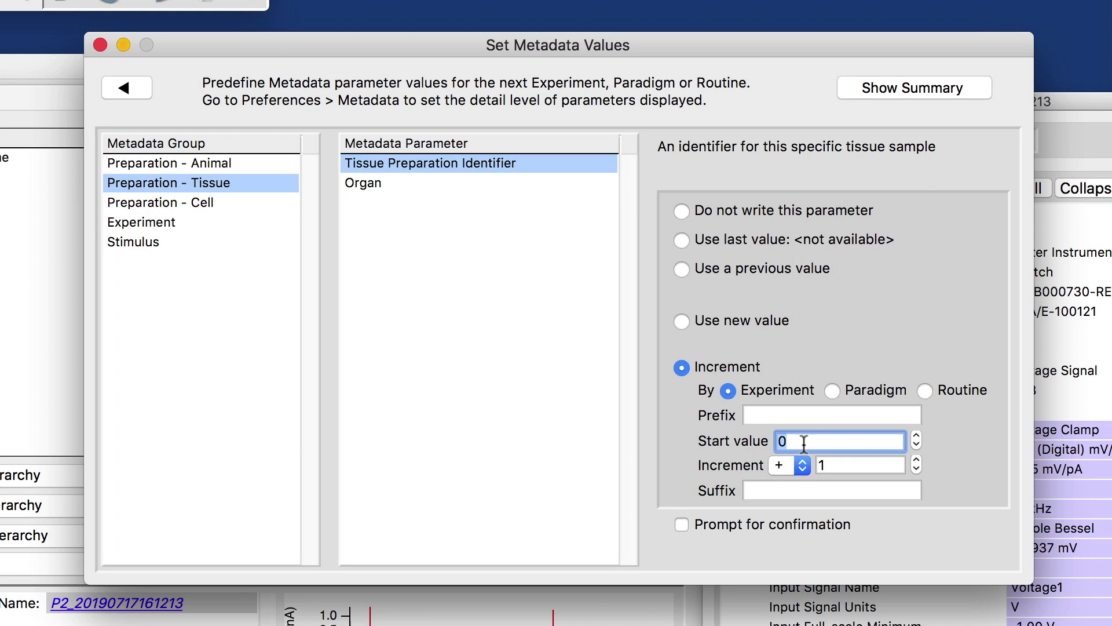
pyautogui.write('17')
pyautogui.click(843, 465)
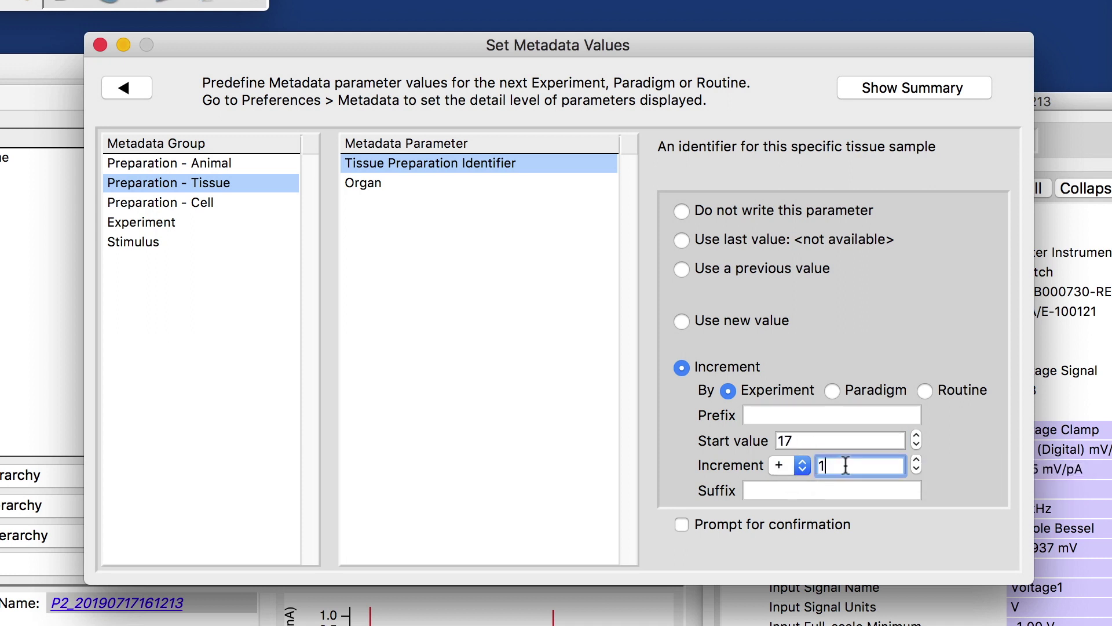
pyautogui.click(683, 524)
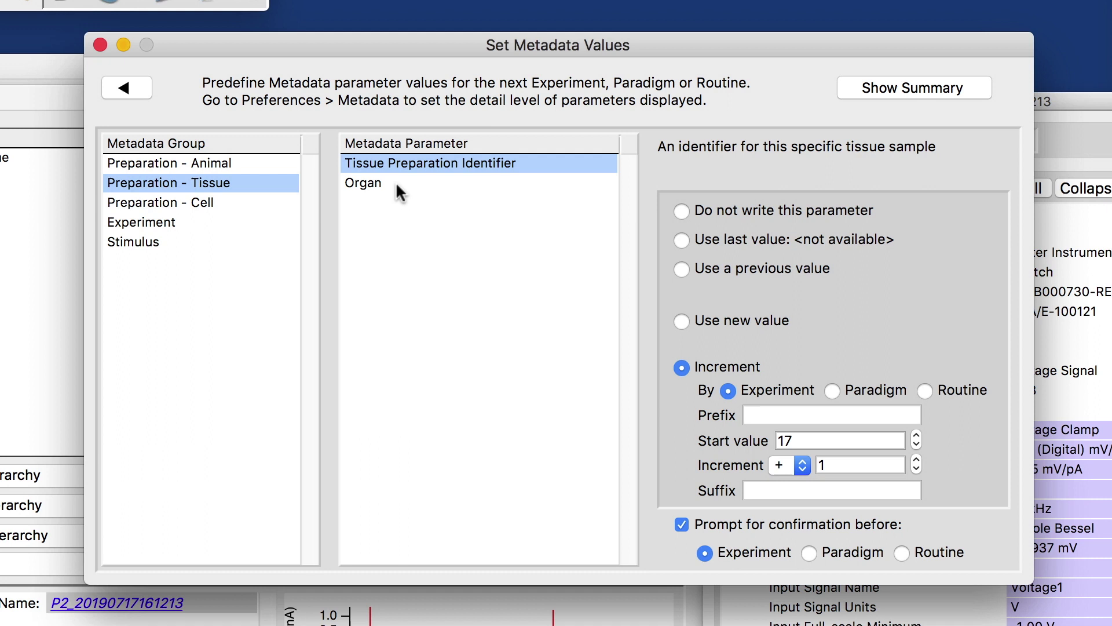
pyautogui.click(144, 200)
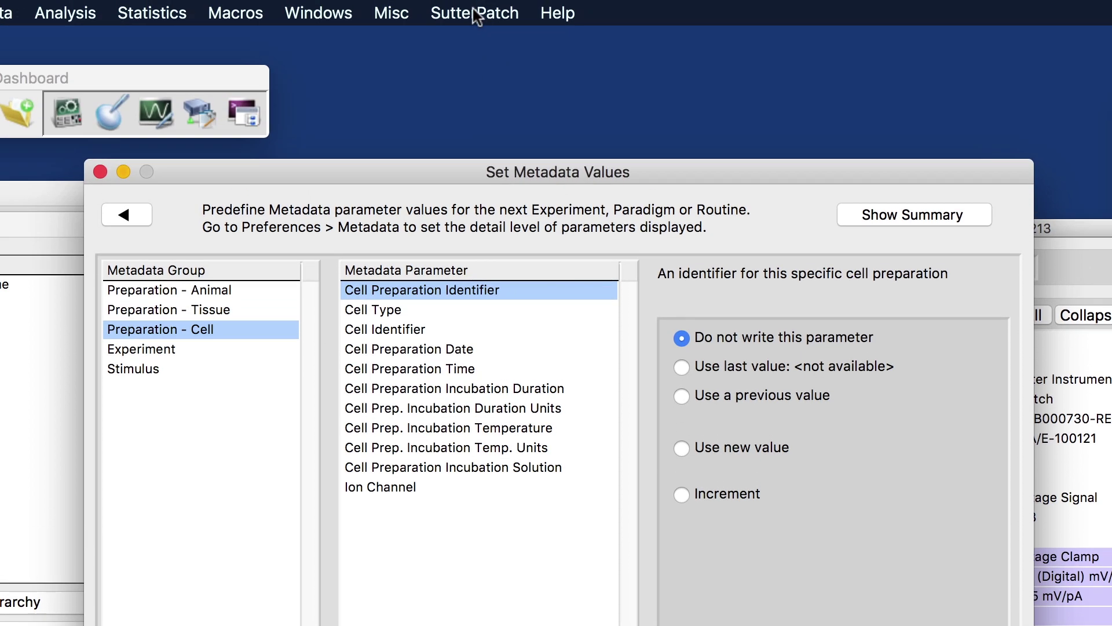
# - In Preferences > Metadata, drag the detail level slider to 3 Full
pyautogui.click(475, 13)
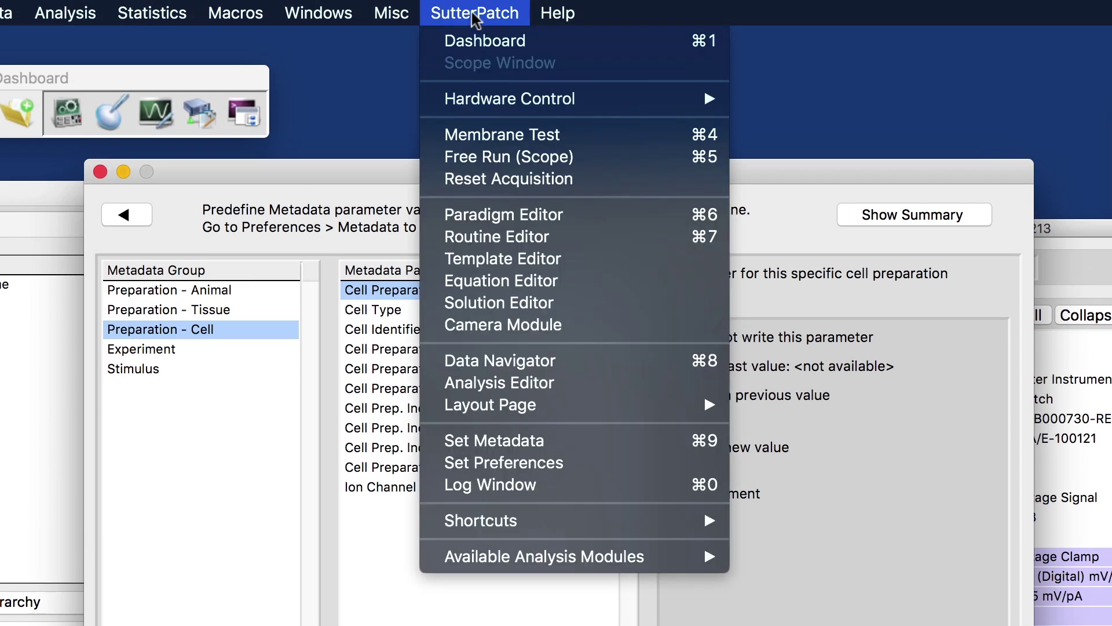
pyautogui.click(513, 457)
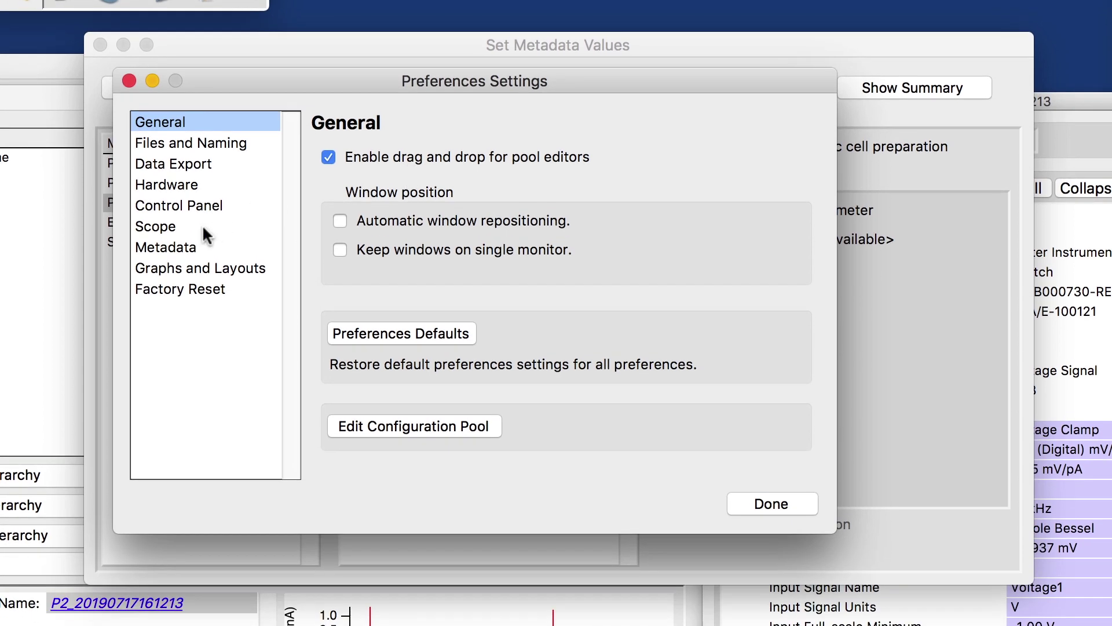
pyautogui.click(166, 246)
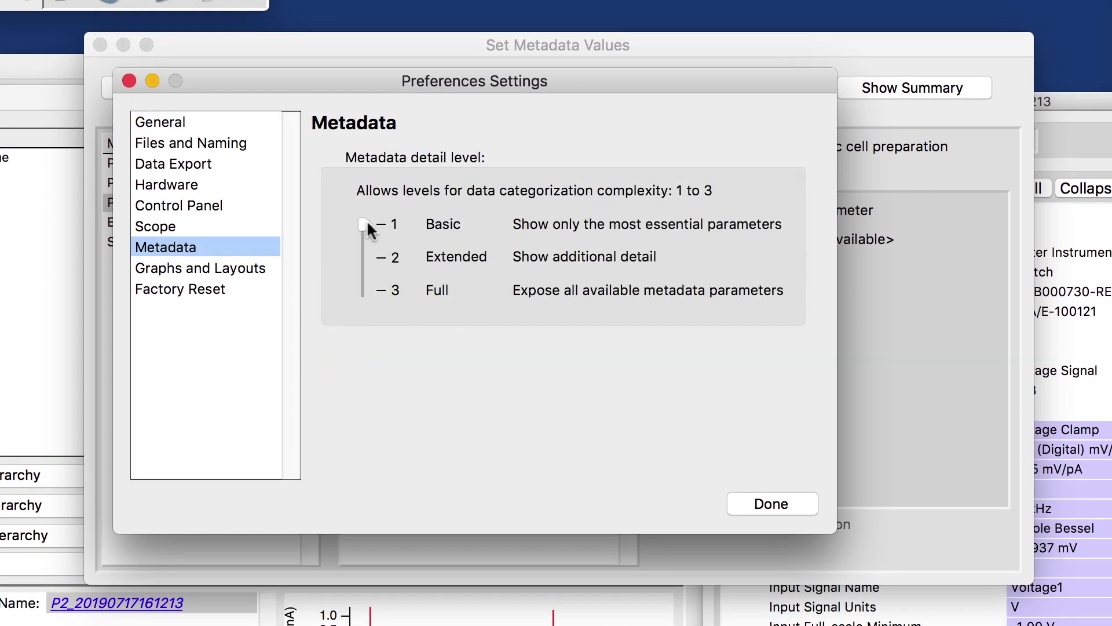
pyautogui.moveTo(364, 225); pyautogui.dragTo(366, 317)
# - Apply the preferences, then browse the expanded Tissue, Operator, Experiment and Electrode metadata groups
pyautogui.click(776, 505)
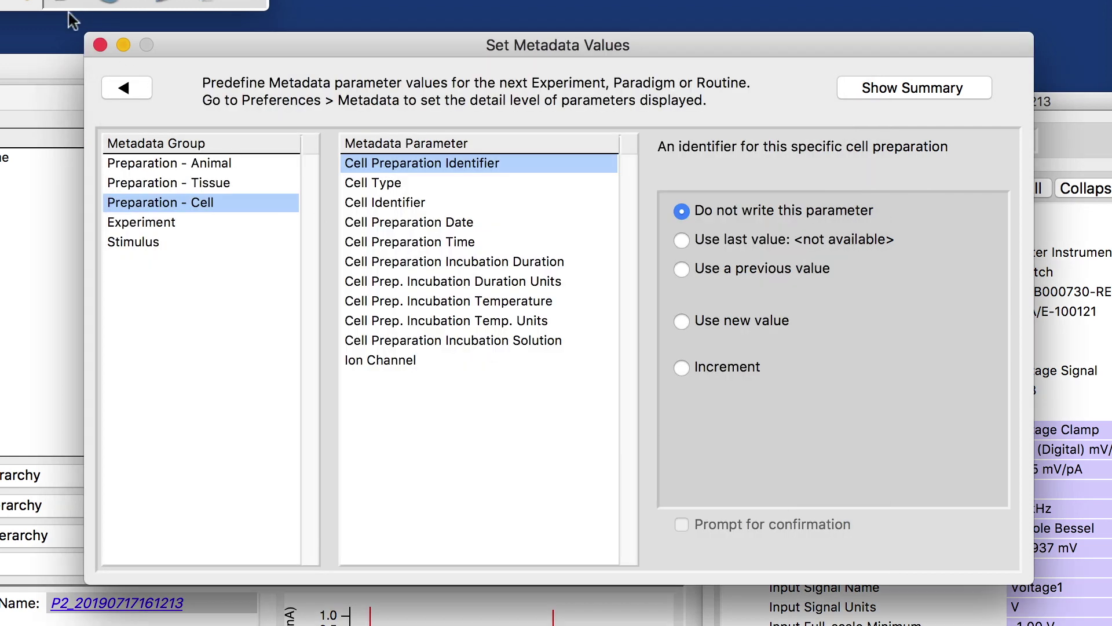
pyautogui.click(101, 45)
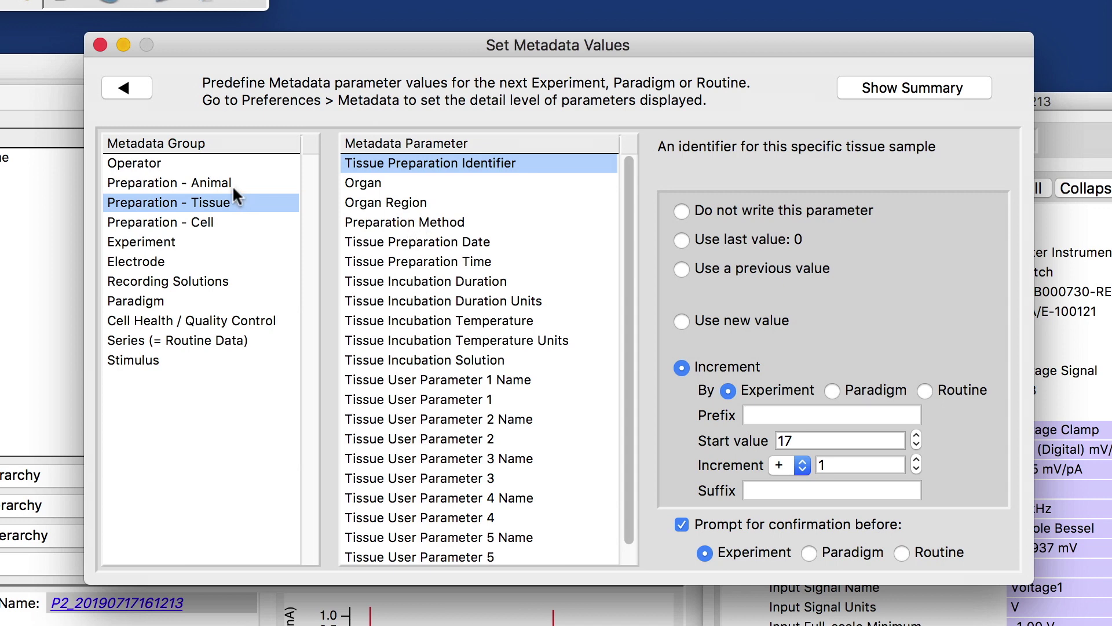
pyautogui.click(144, 163)
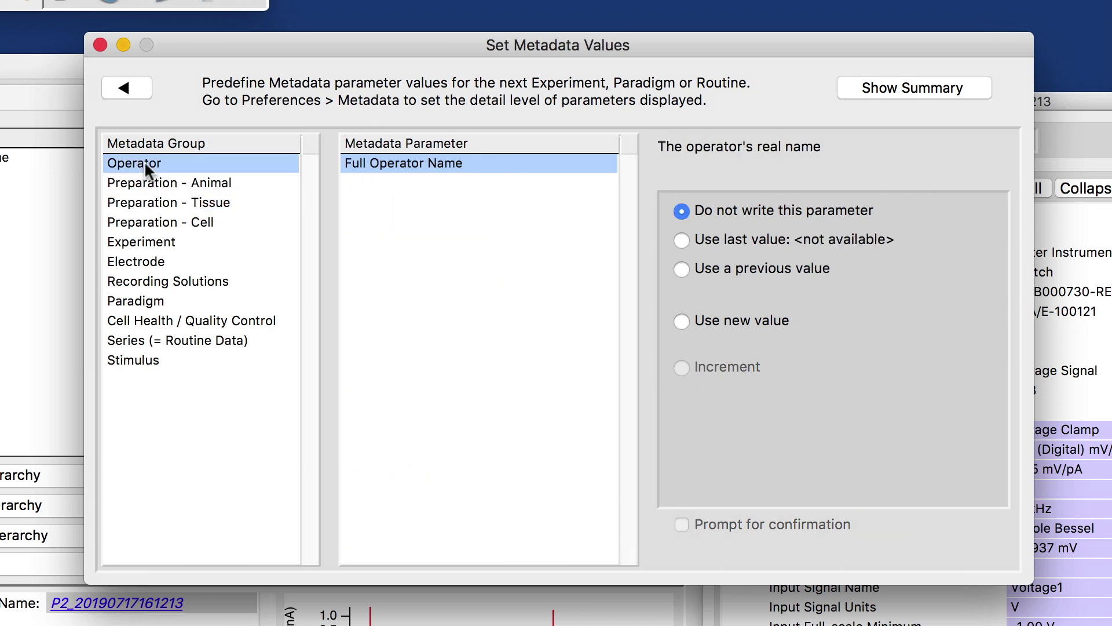
pyautogui.click(142, 243)
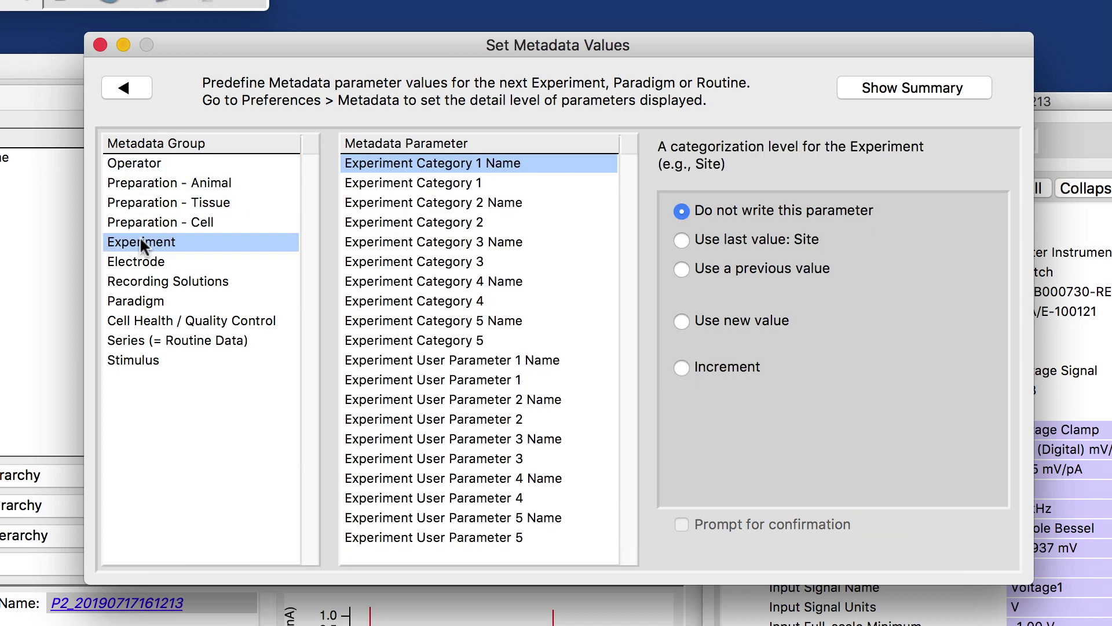
pyautogui.click(136, 261)
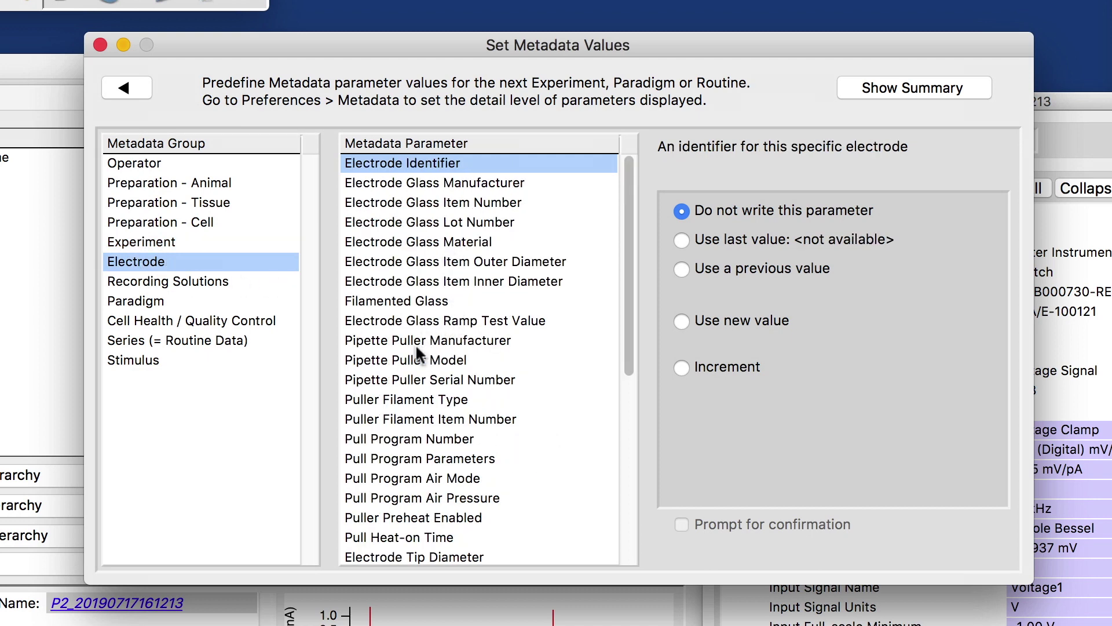
# - Check the pipette puller model and serial number, view Stimulus compounds, and close the window
pyautogui.click(400, 360)
pyautogui.click(429, 382)
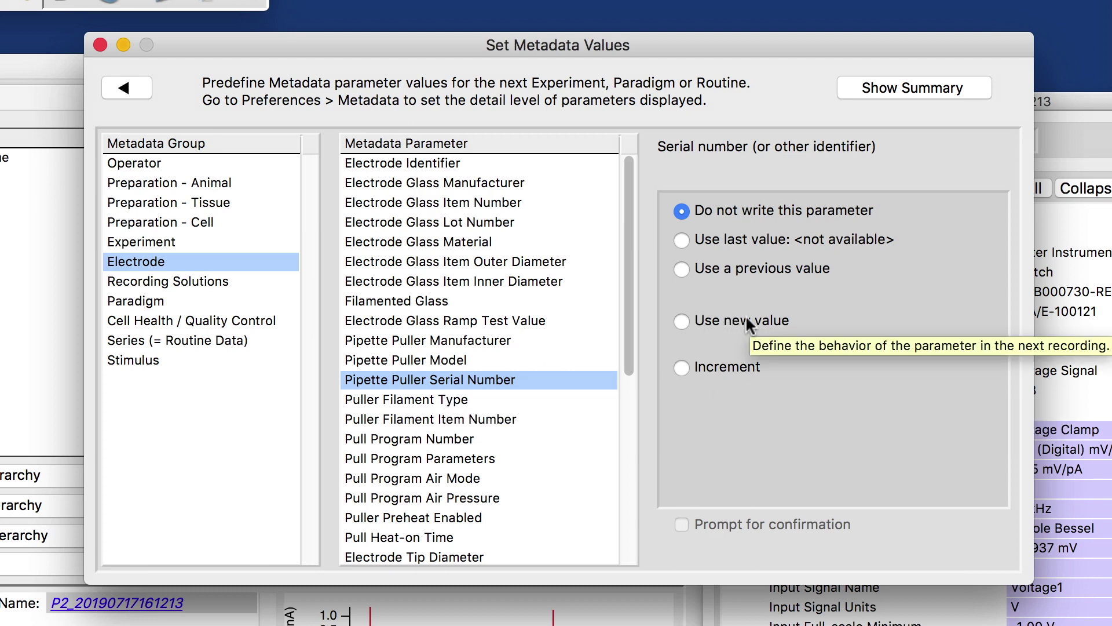
pyautogui.click(171, 364)
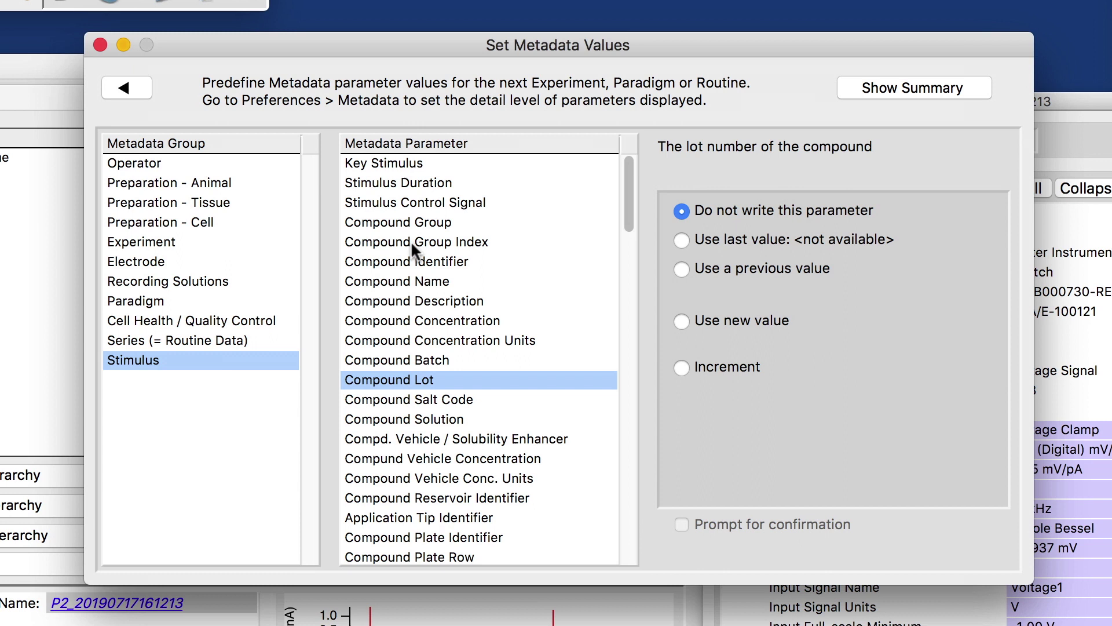
pyautogui.click(100, 46)
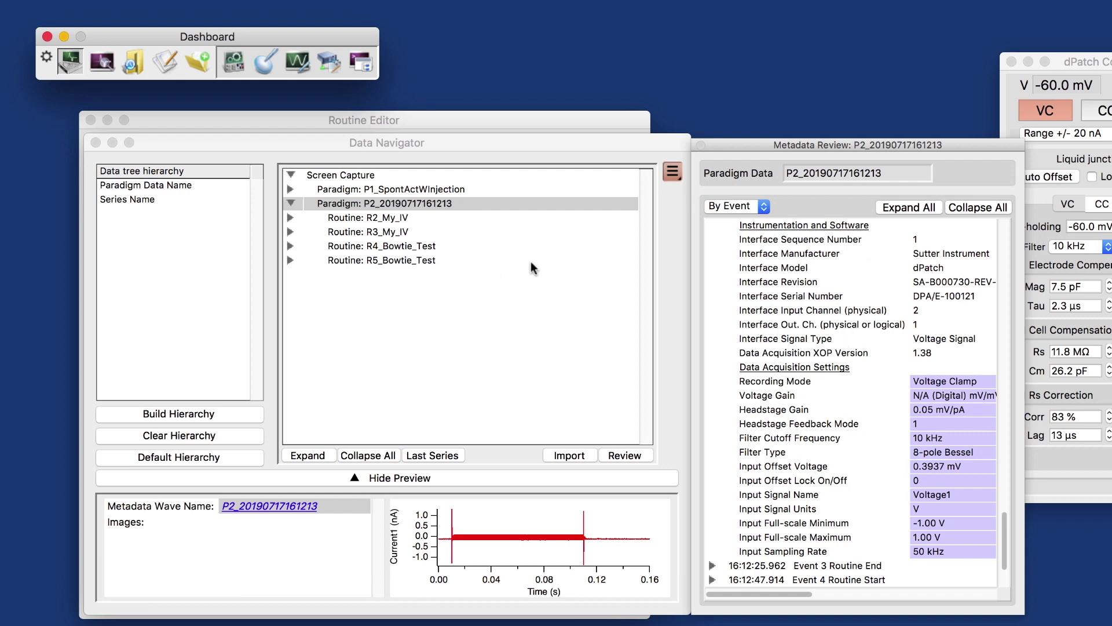
# - Review the R2_My_IV routine's parameters and its Graph 1 IV settings, then close the review
pyautogui.click(386, 220)
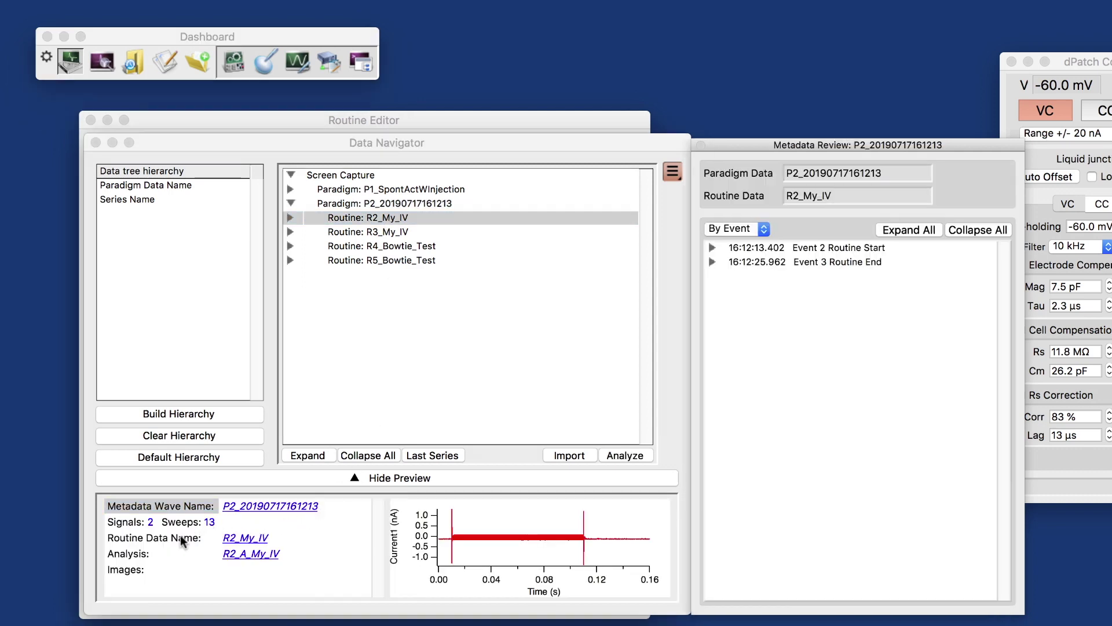
pyautogui.click(243, 537)
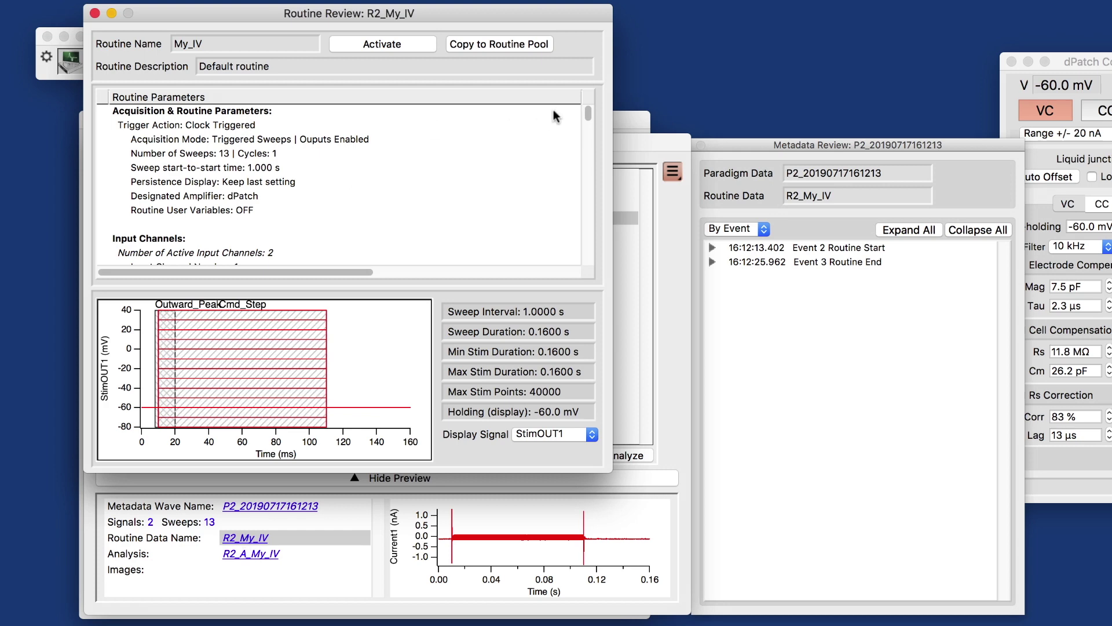
pyautogui.moveTo(587, 114); pyautogui.dragTo(582, 266)
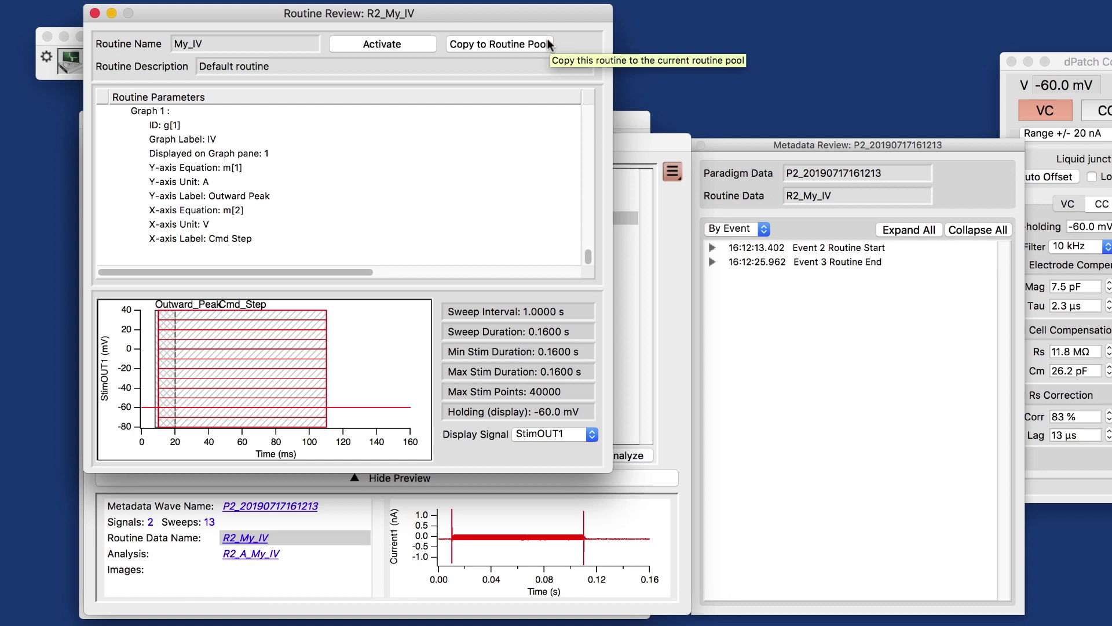
pyautogui.click(95, 13)
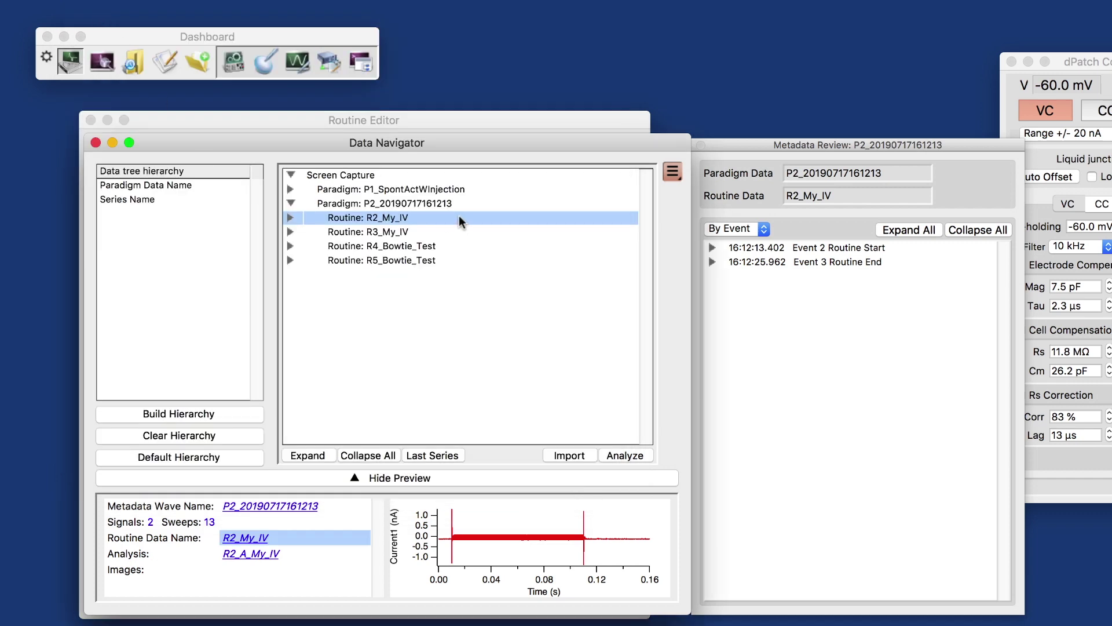
# - Show the R2_A_My_IV analysis results as a table, then close the Analysis Editor
pyautogui.click(246, 552)
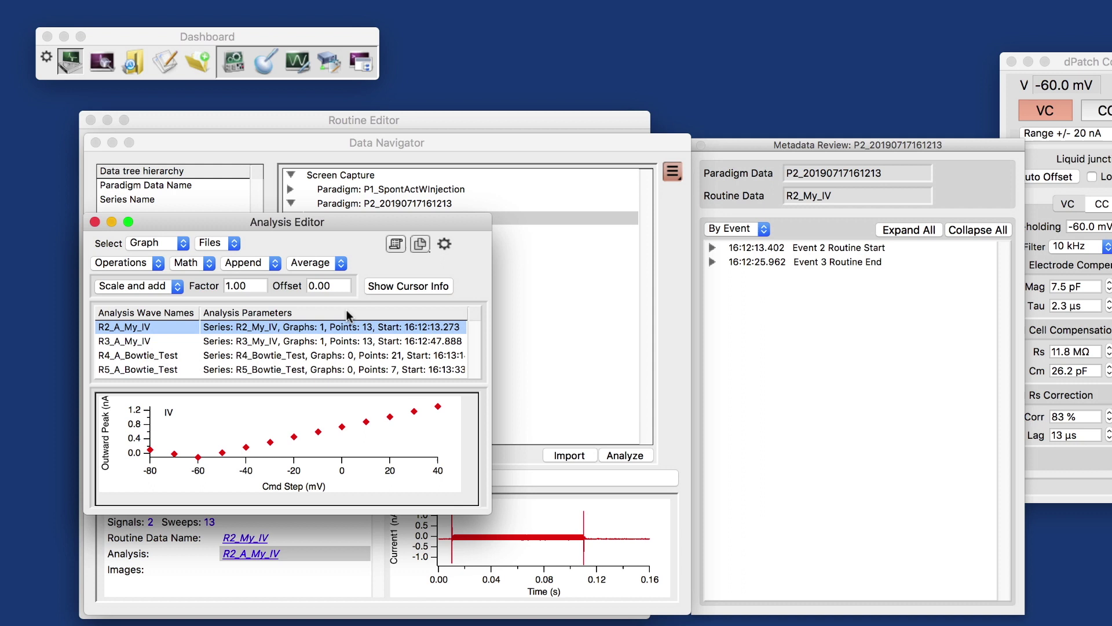
pyautogui.click(332, 340)
pyautogui.click(322, 326)
pyautogui.click(161, 245)
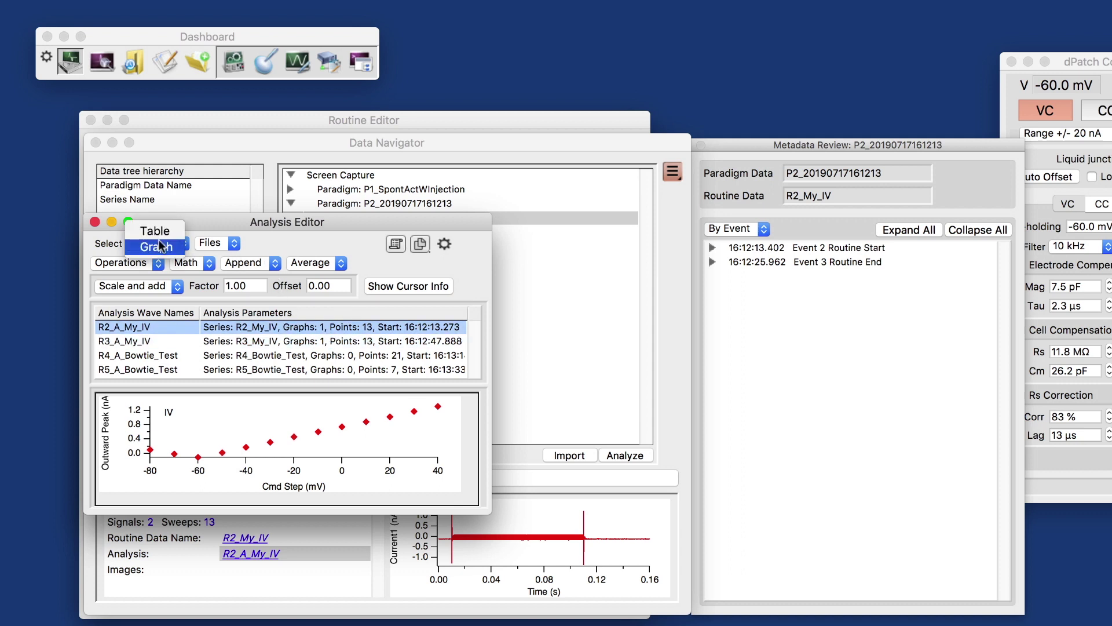
pyautogui.click(158, 229)
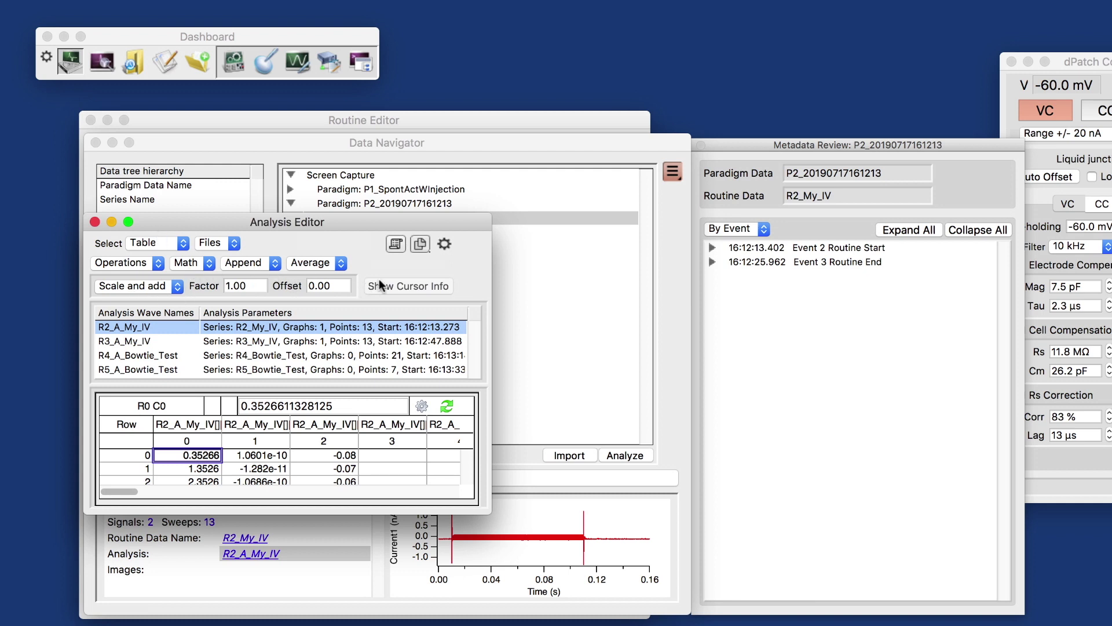
pyautogui.click(95, 222)
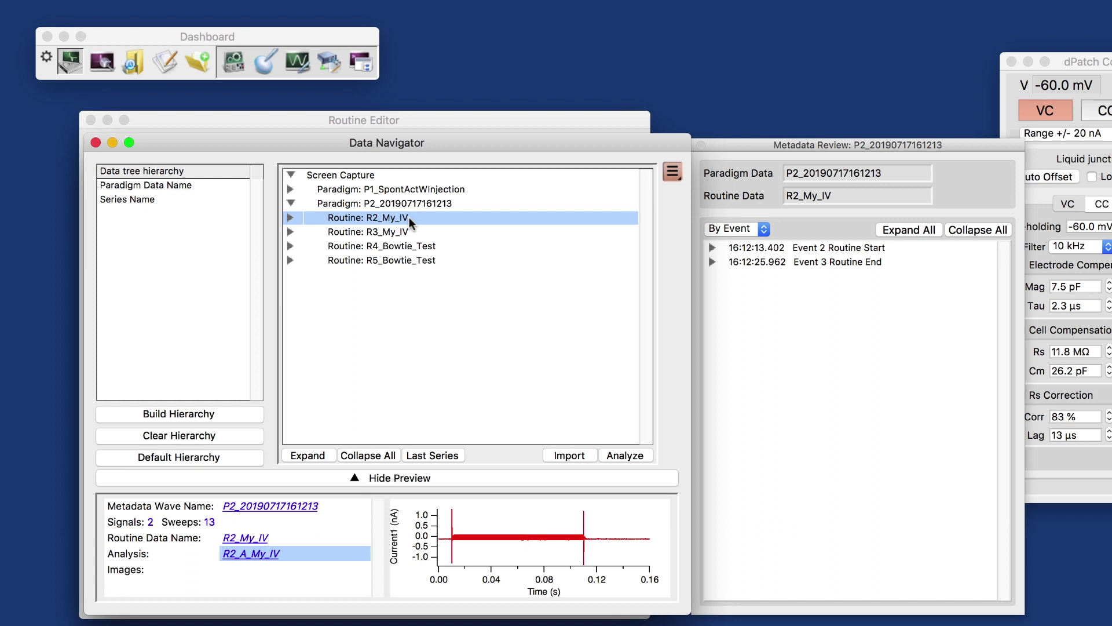
# - Open R3_My_IV in a scope, tighten the Current1 axis around the traces, and rerun the IV analysis
pyautogui.click(398, 231)
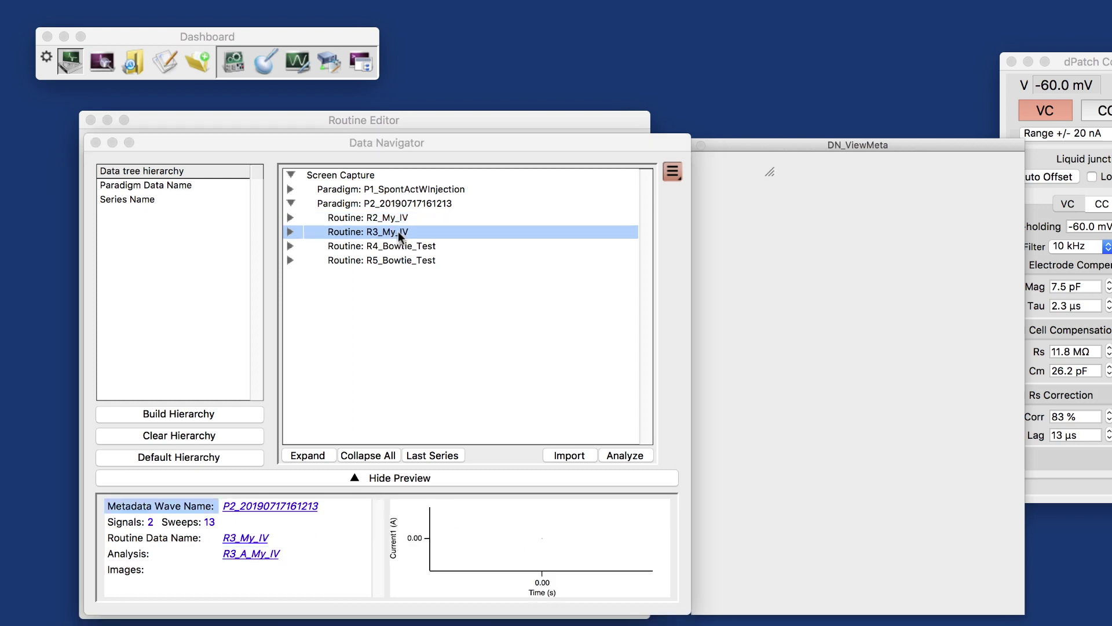
pyautogui.click(625, 456)
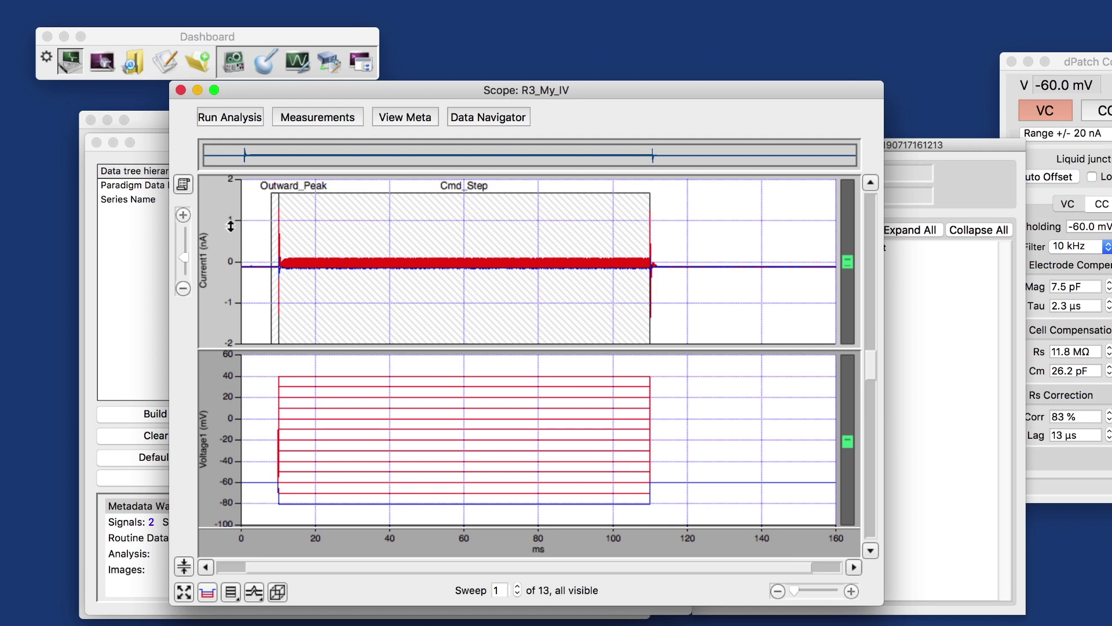
pyautogui.moveTo(223, 290)
pyautogui.mouseDown()
pyautogui.moveTo(223, 217)
pyautogui.moveTo(222, 298)
pyautogui.mouseUp()
pyautogui.moveTo(227, 230); pyautogui.dragTo(224, 330)
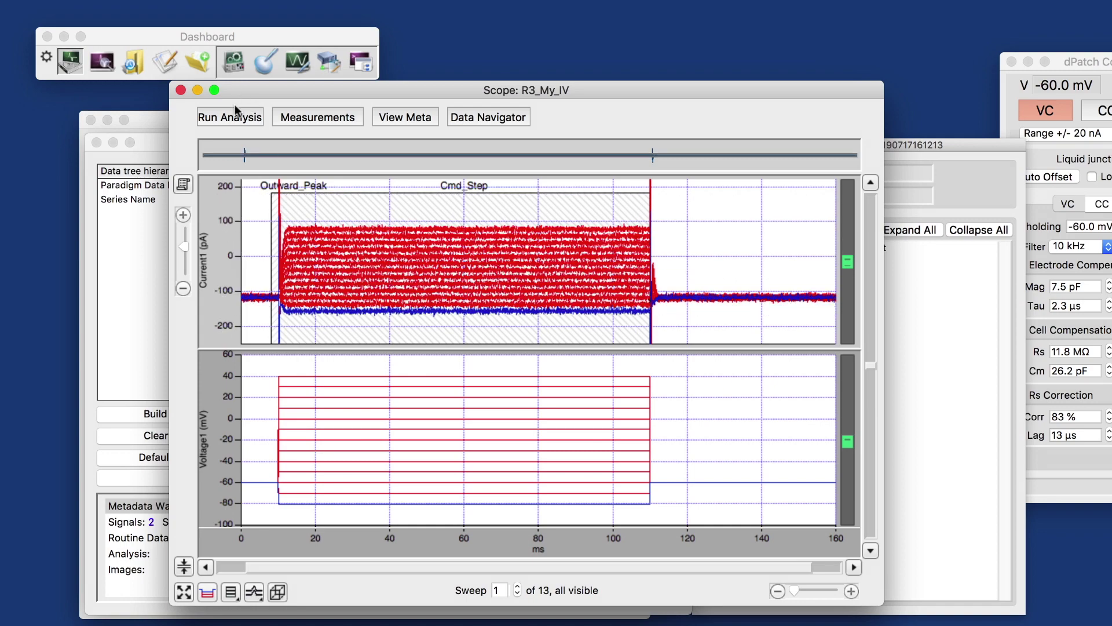
pyautogui.click(232, 120)
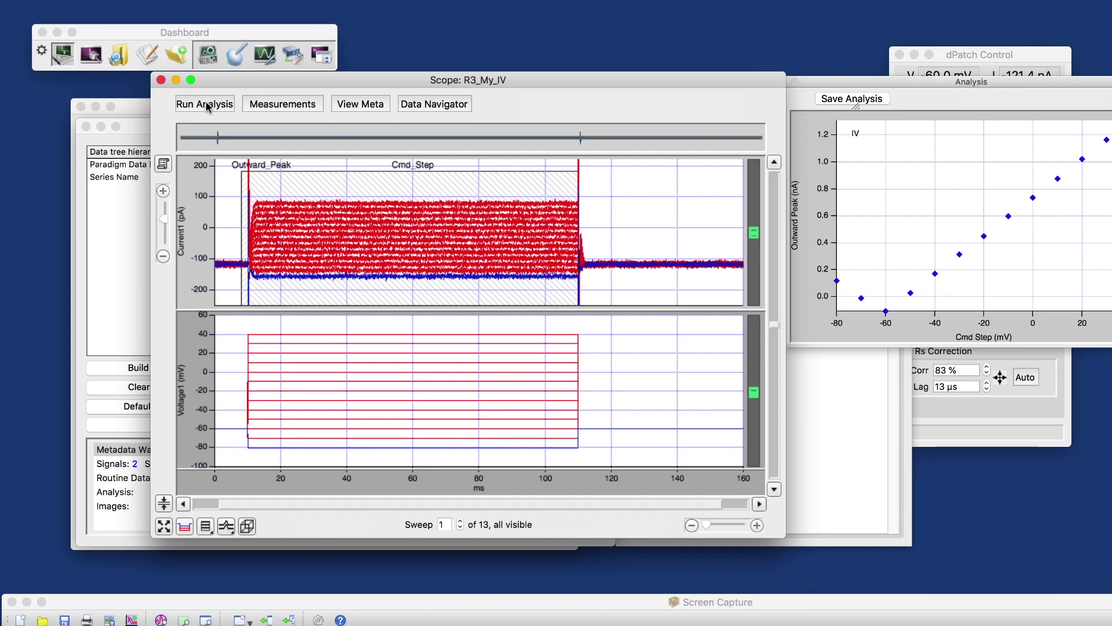
# - Send the scope graphs to a page layout viewed at 100%, enlarged to show all graphs
pyautogui.click(163, 165)
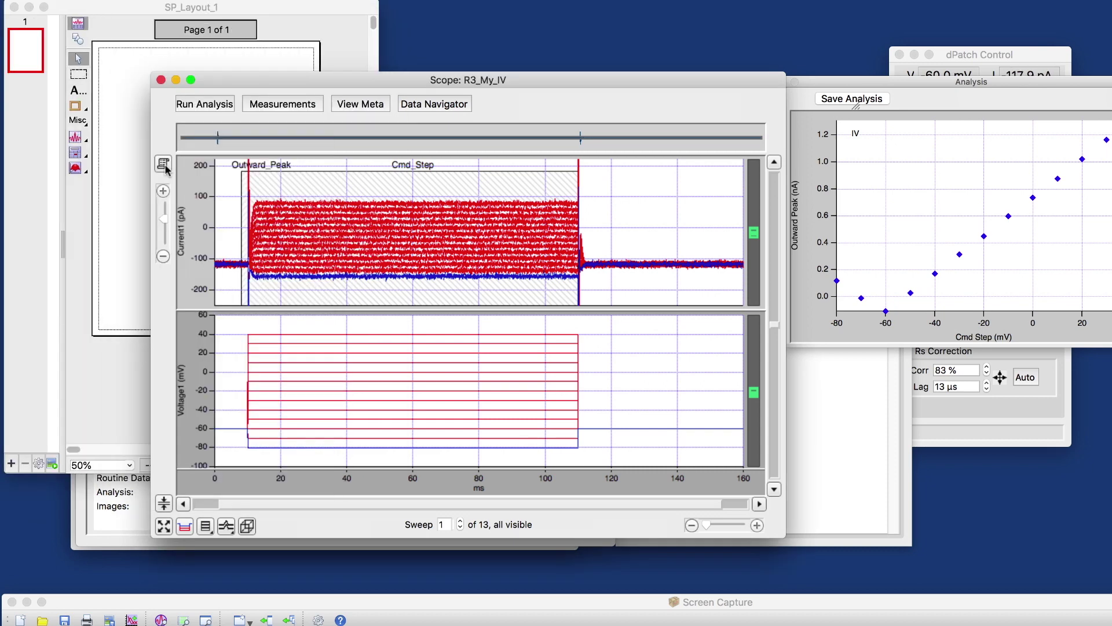
pyautogui.click(128, 12)
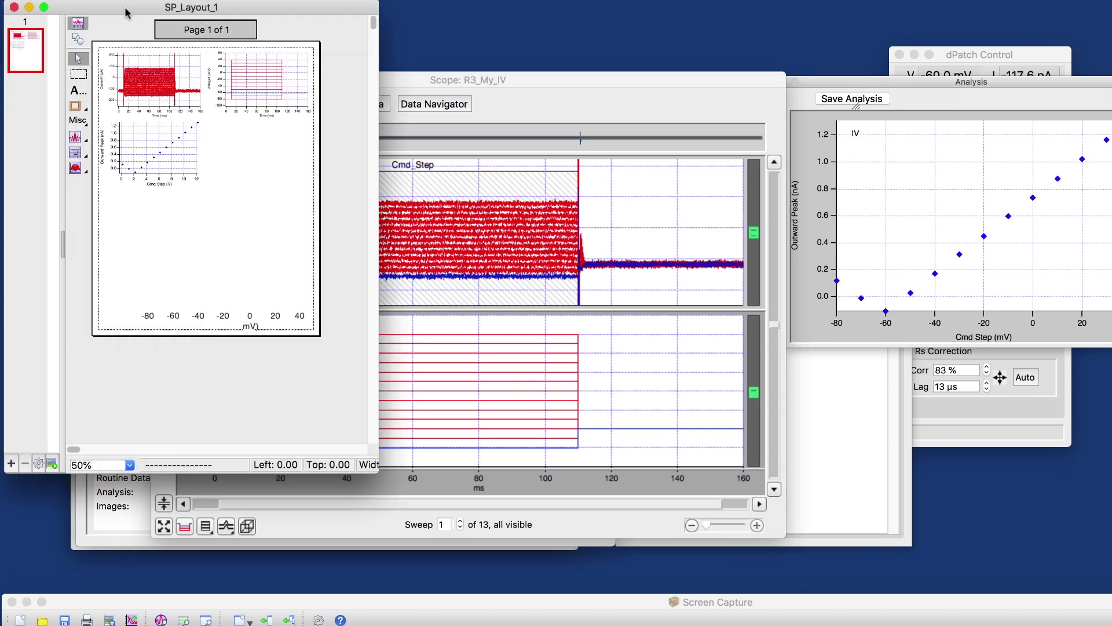
pyautogui.click(130, 465)
pyautogui.click(85, 524)
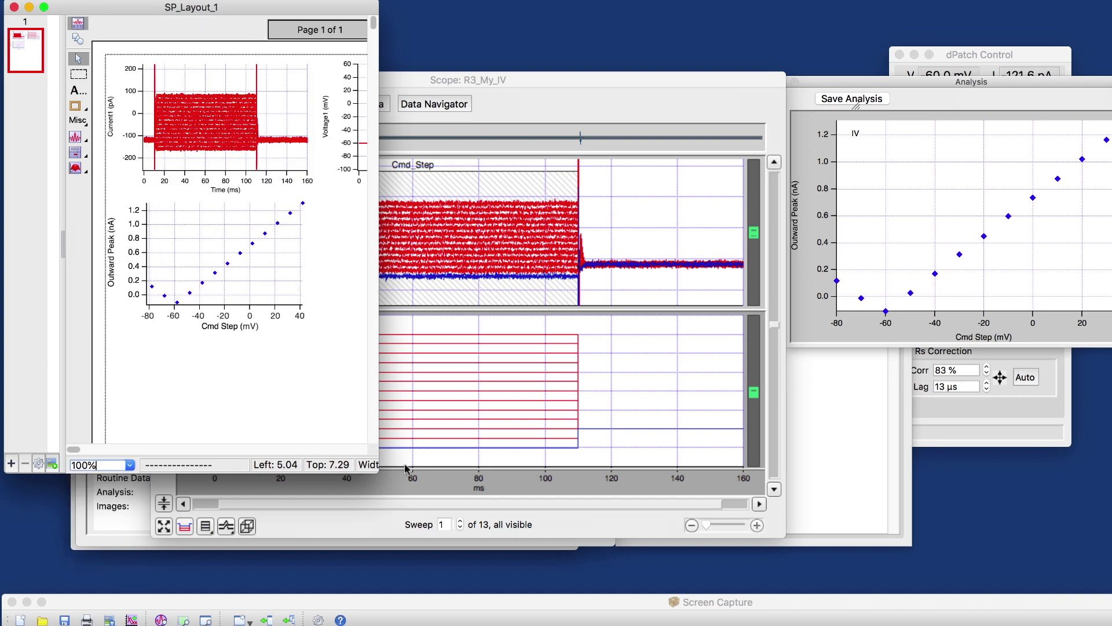
pyautogui.moveTo(377, 471); pyautogui.dragTo(598, 520)
# - Open the R3_S1_SW_7 current graph in its own window, moved over the layout and enlarged
pyautogui.click(318, 172)
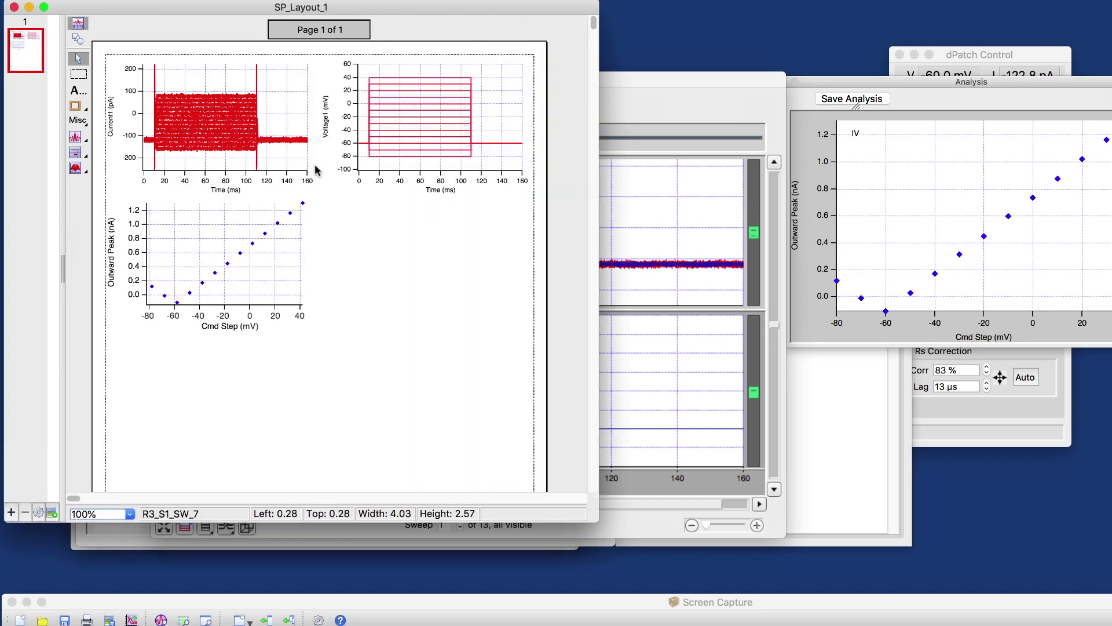
pyautogui.rightClick(221, 124)
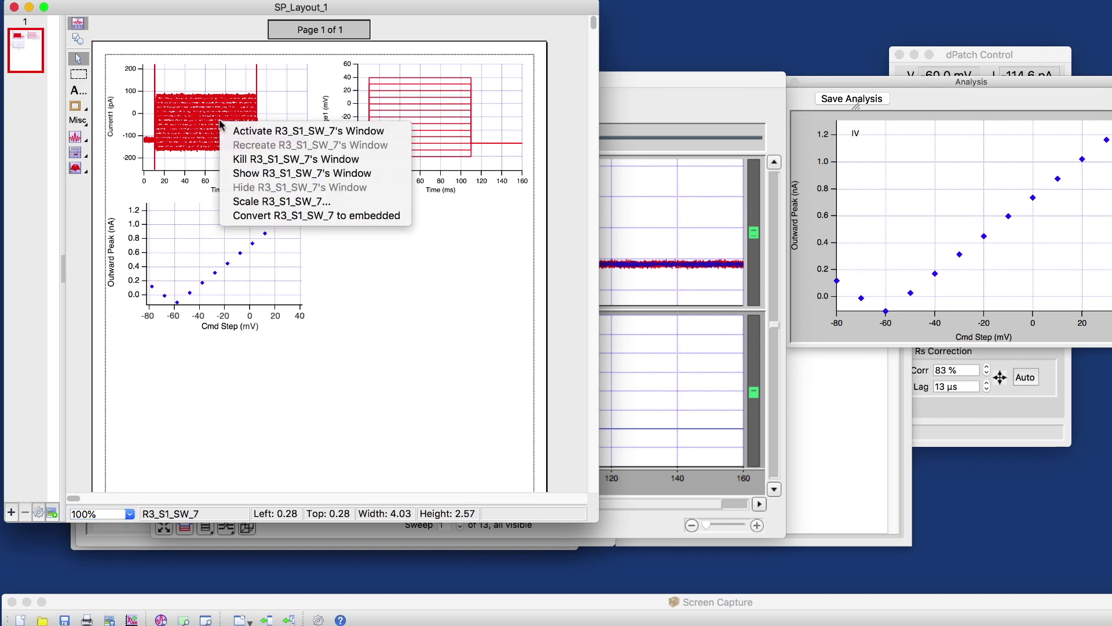
pyautogui.click(272, 173)
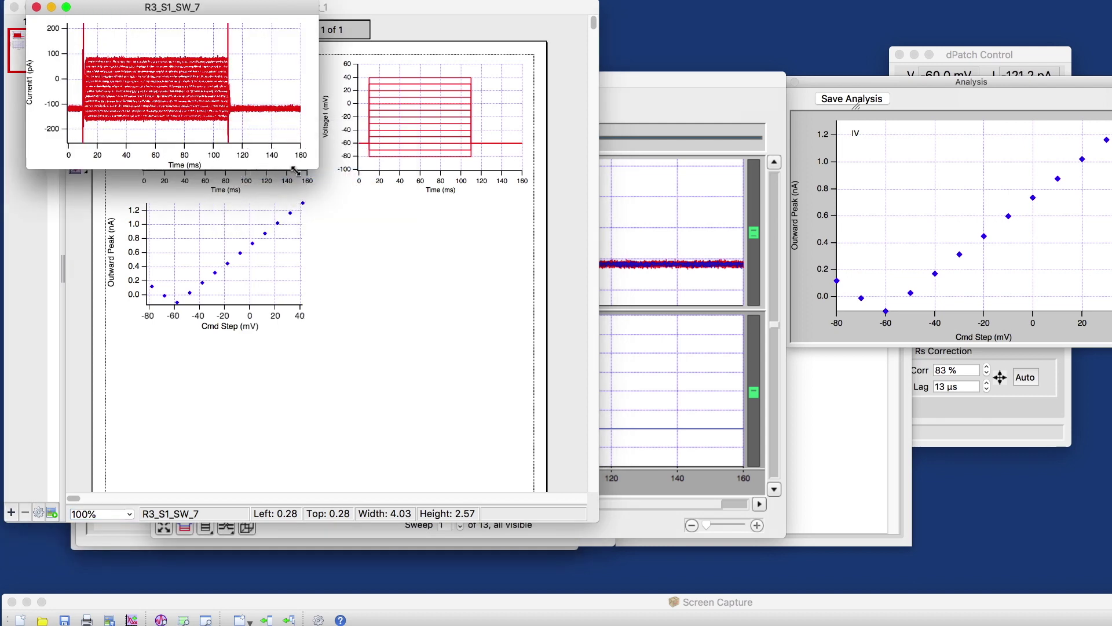
pyautogui.moveTo(261, 18); pyautogui.dragTo(547, 135)
pyautogui.moveTo(606, 288); pyautogui.dragTo(681, 371)
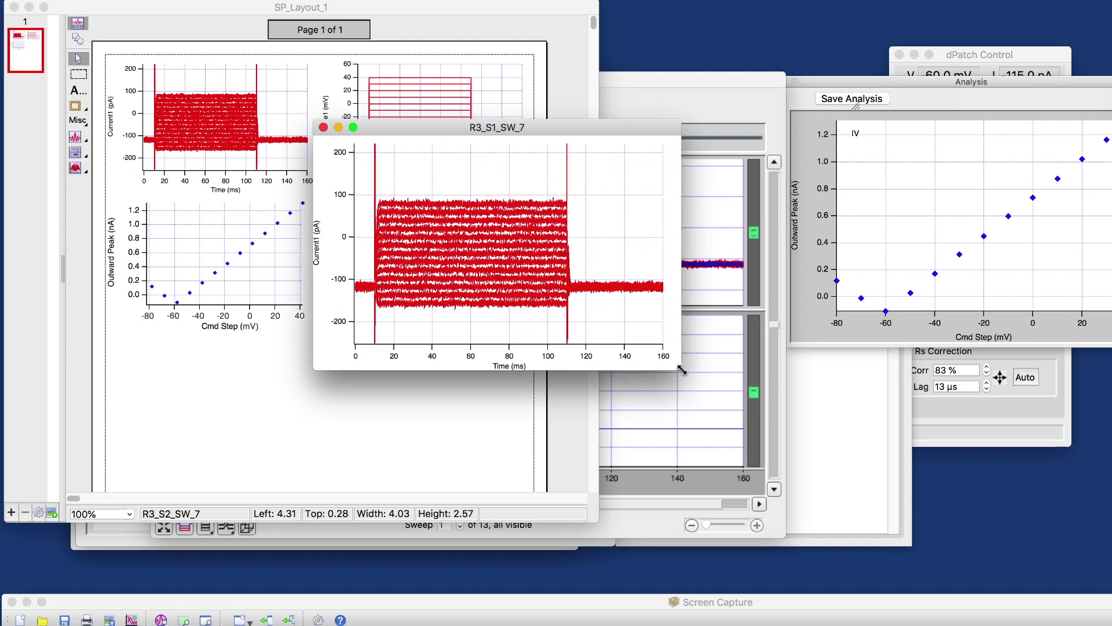
# - Color all 13 current sweep traces black in Modify Trace Appearance
pyautogui.doubleClick(466, 241)
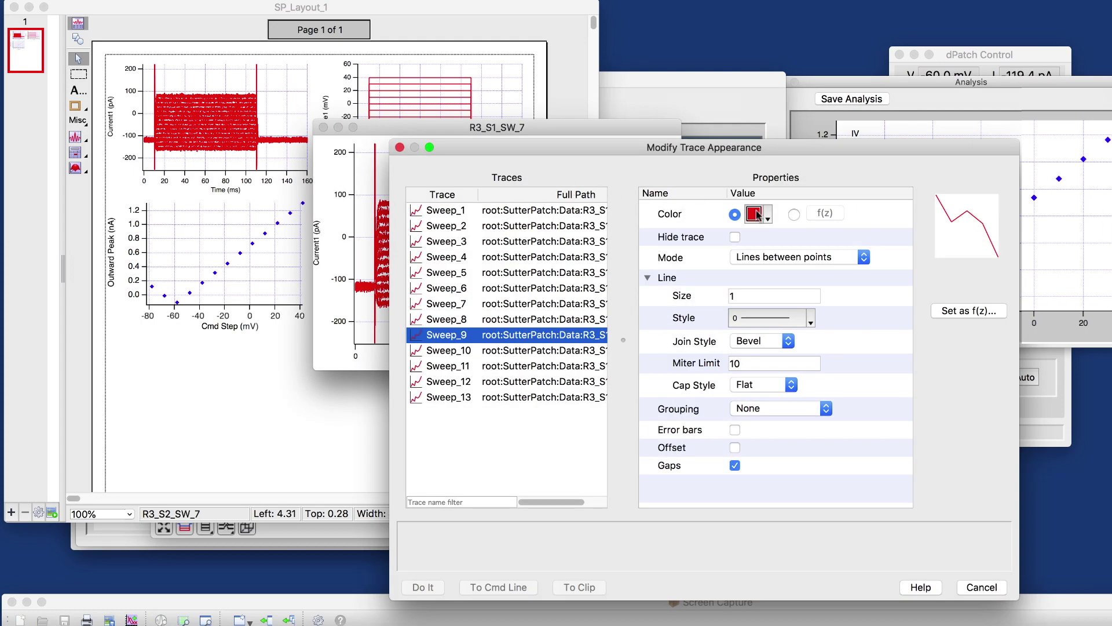
pyautogui.click(498, 211)
pyautogui.hscroll(3, 500, 215)
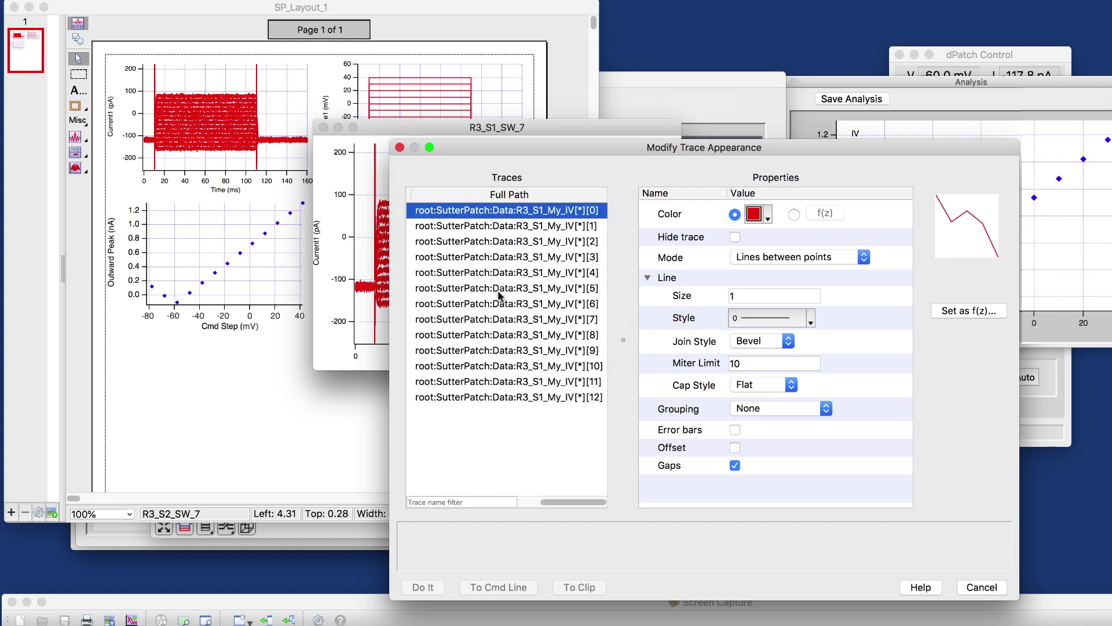
pyautogui.keyDown('shift'); pyautogui.click(514, 398); pyautogui.keyUp('shift')
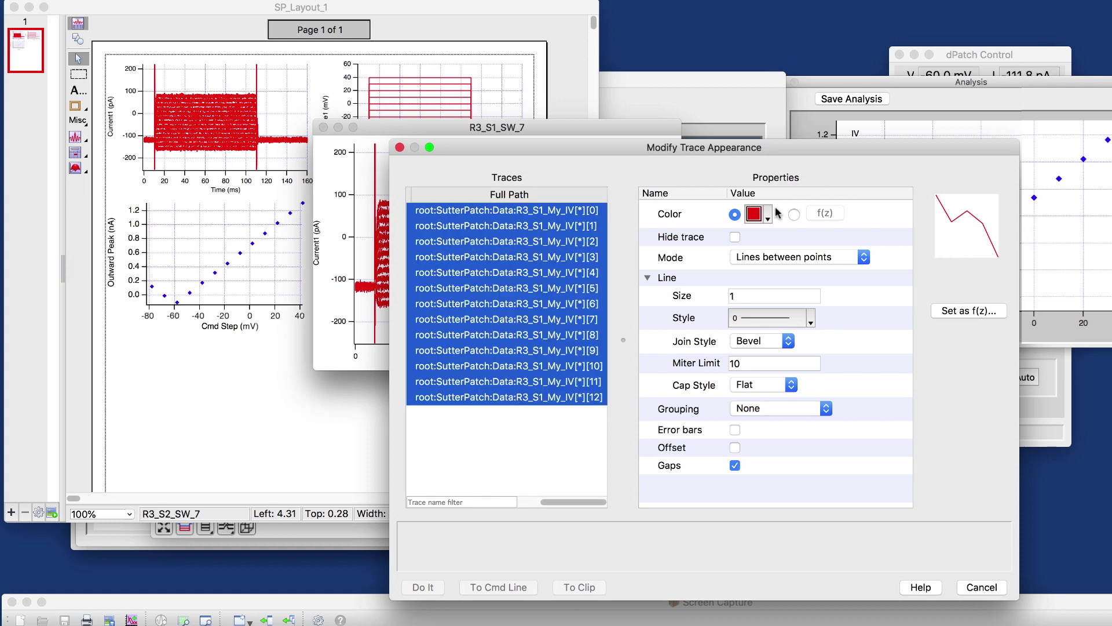
pyautogui.click(766, 218)
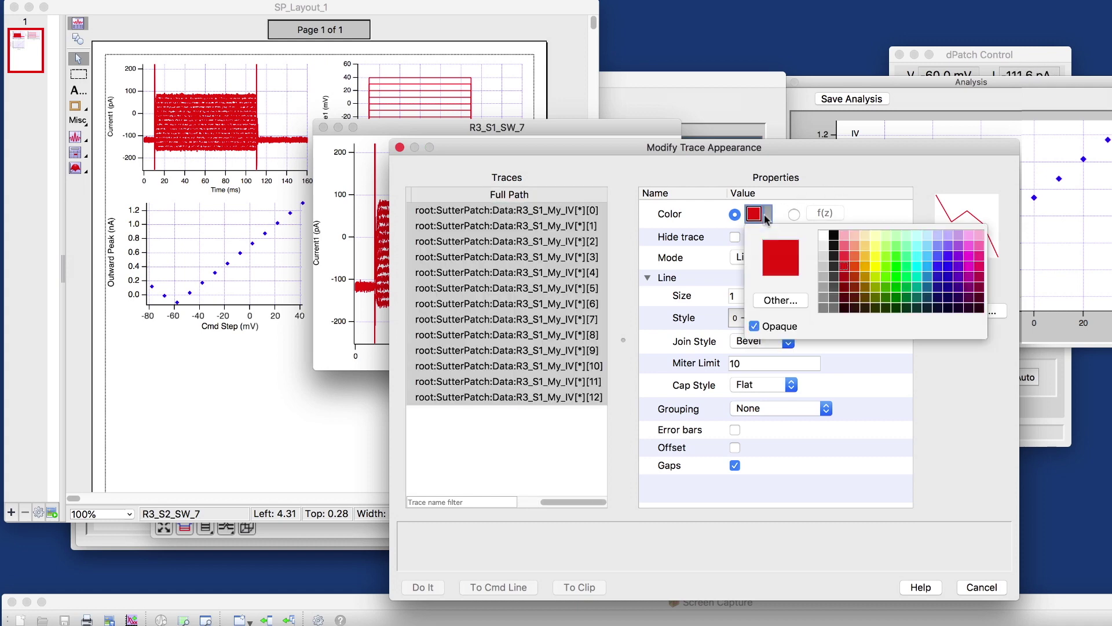
pyautogui.click(834, 235)
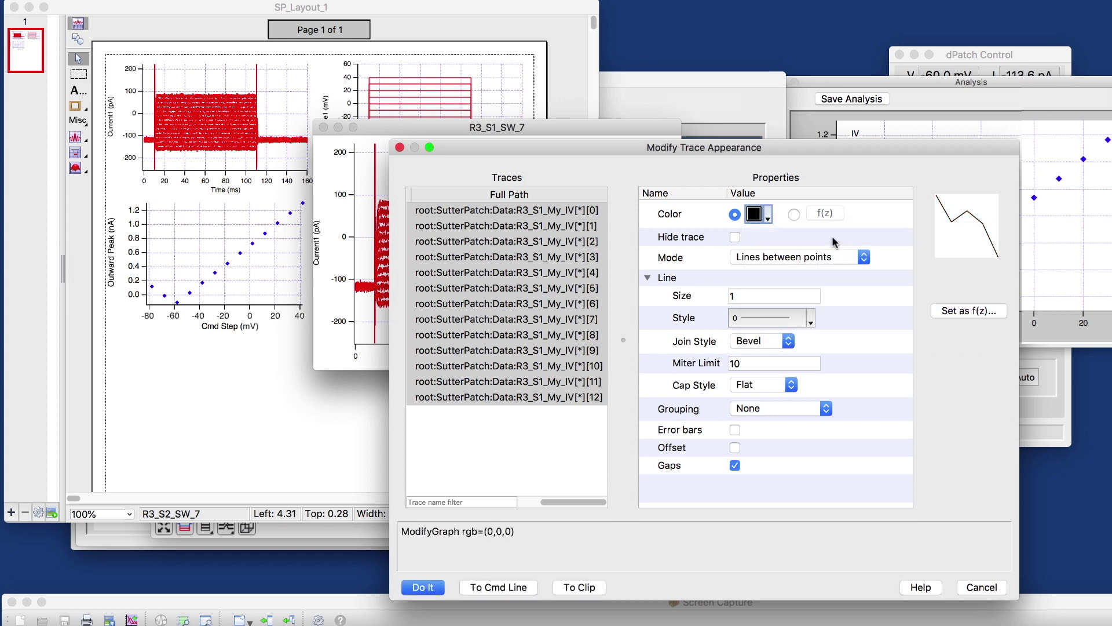
pyautogui.click(435, 586)
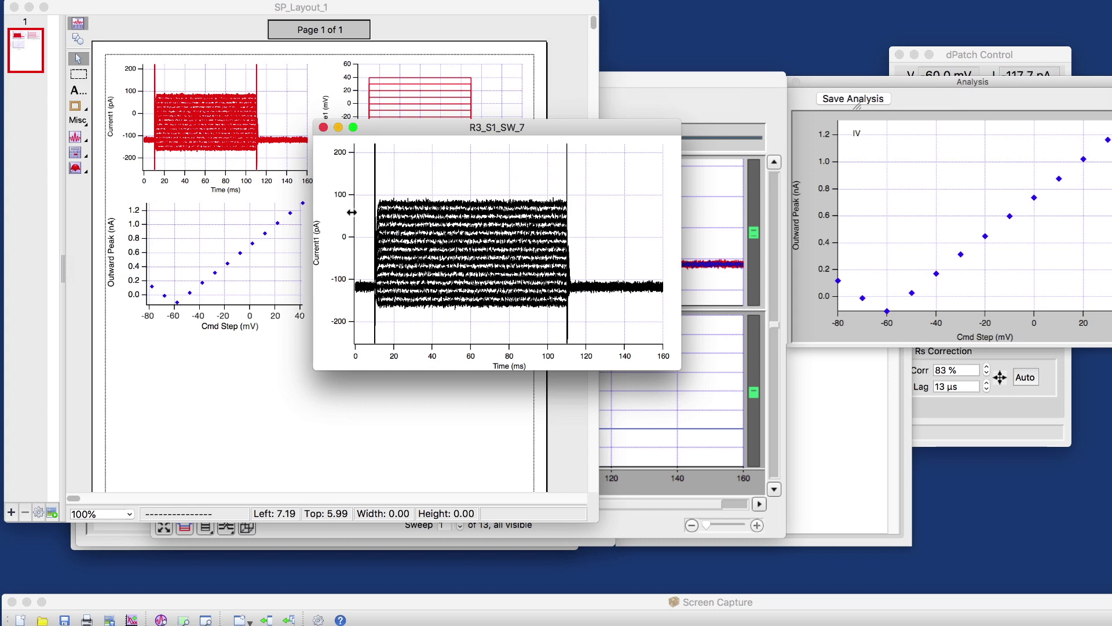
# - Rescale the current axis to about -150 to 150 pA
pyautogui.scroll(-2, 352, 213)
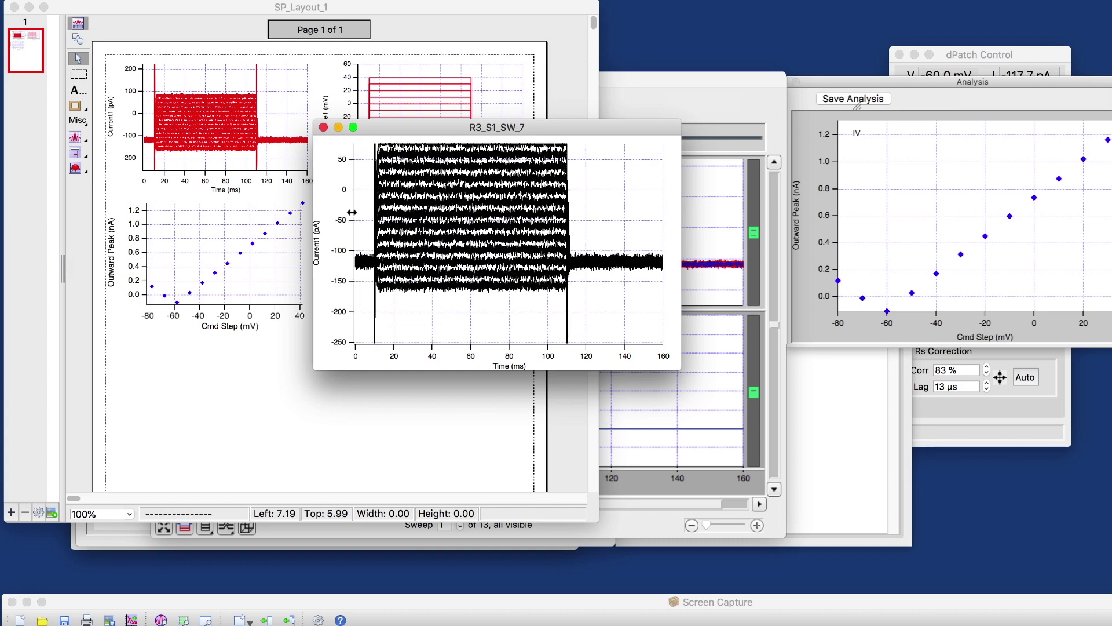
pyautogui.scroll(1, 352, 213)
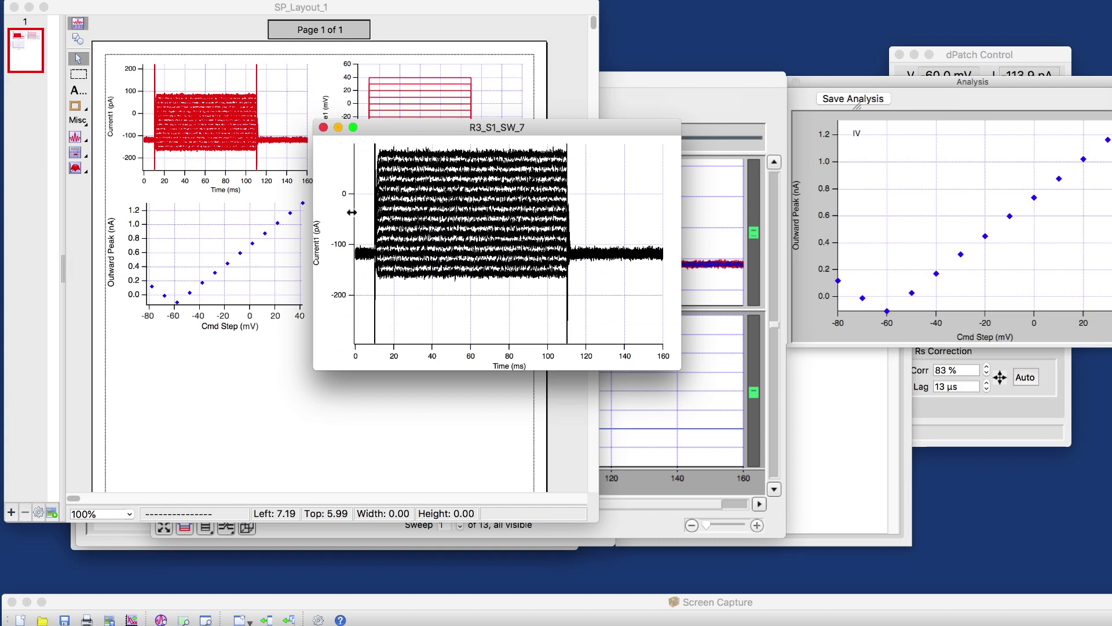
pyautogui.scroll(-1, 352, 213)
pyautogui.scroll(3, 352, 212)
pyautogui.scroll(-1, 352, 213)
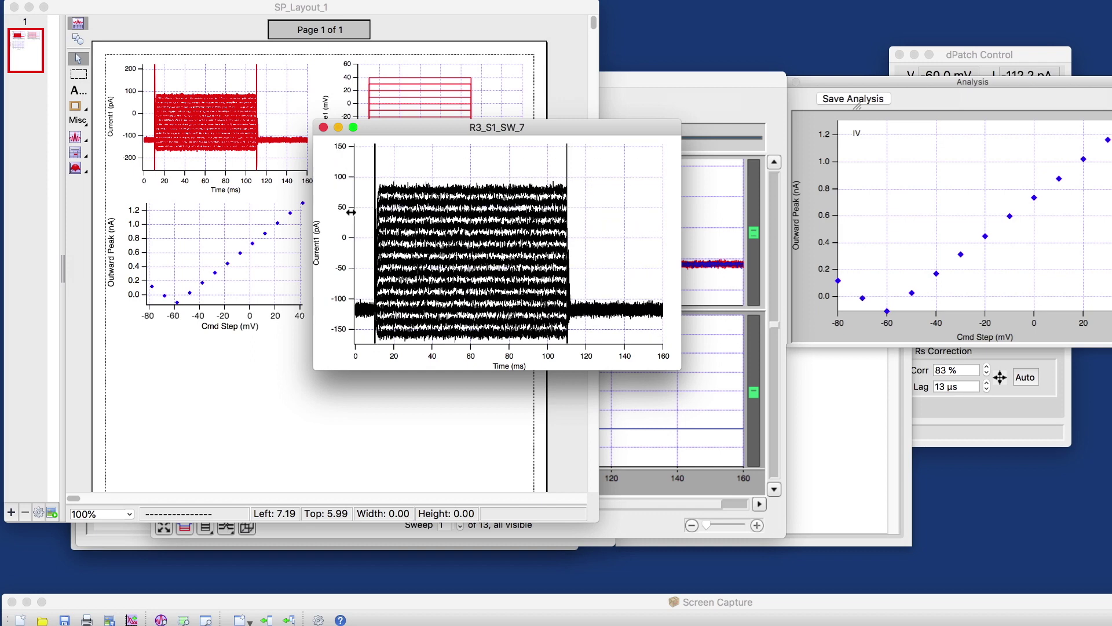
# - Check the updated current, voltage and IV graphs on SP_Layout_1, then close the layout
pyautogui.click(308, 87)
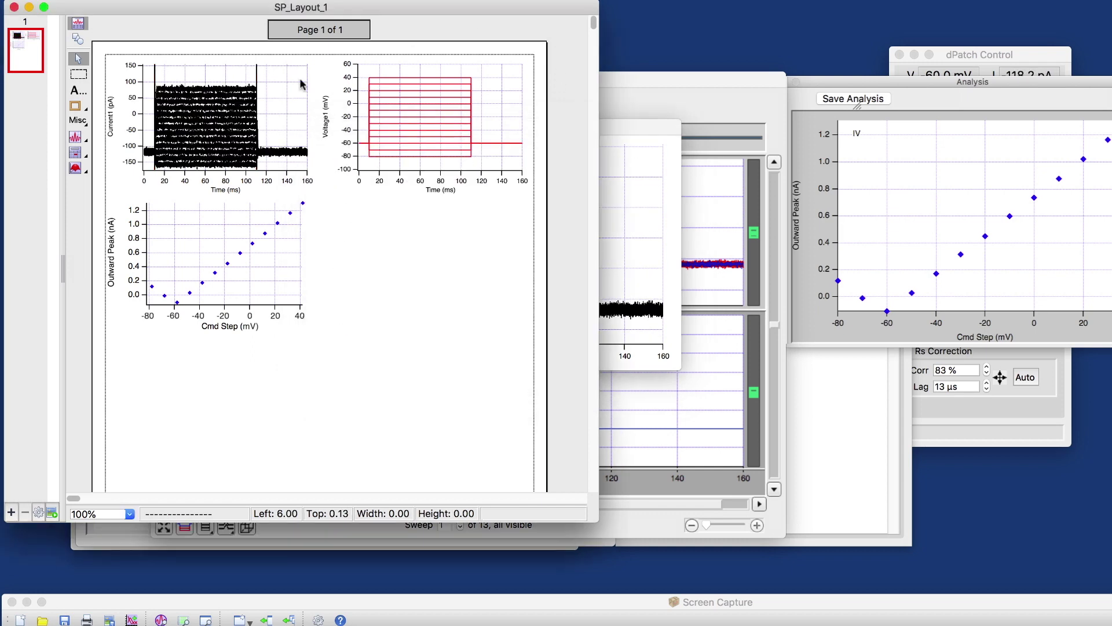
pyautogui.click(165, 155)
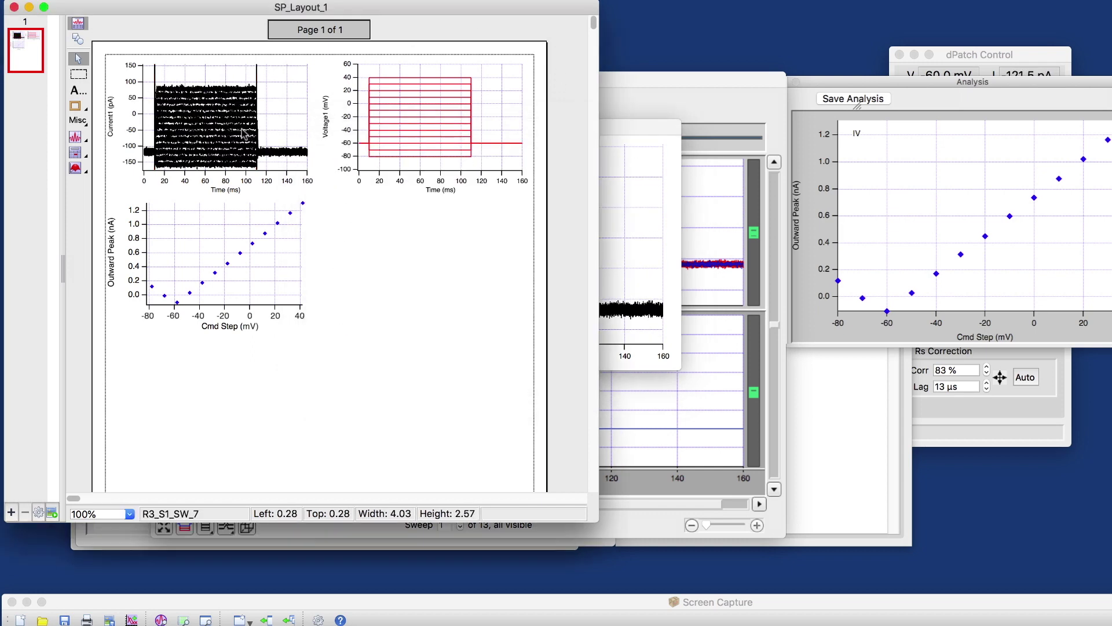
pyautogui.click(290, 241)
pyautogui.click(410, 112)
pyautogui.click(198, 243)
pyautogui.click(402, 101)
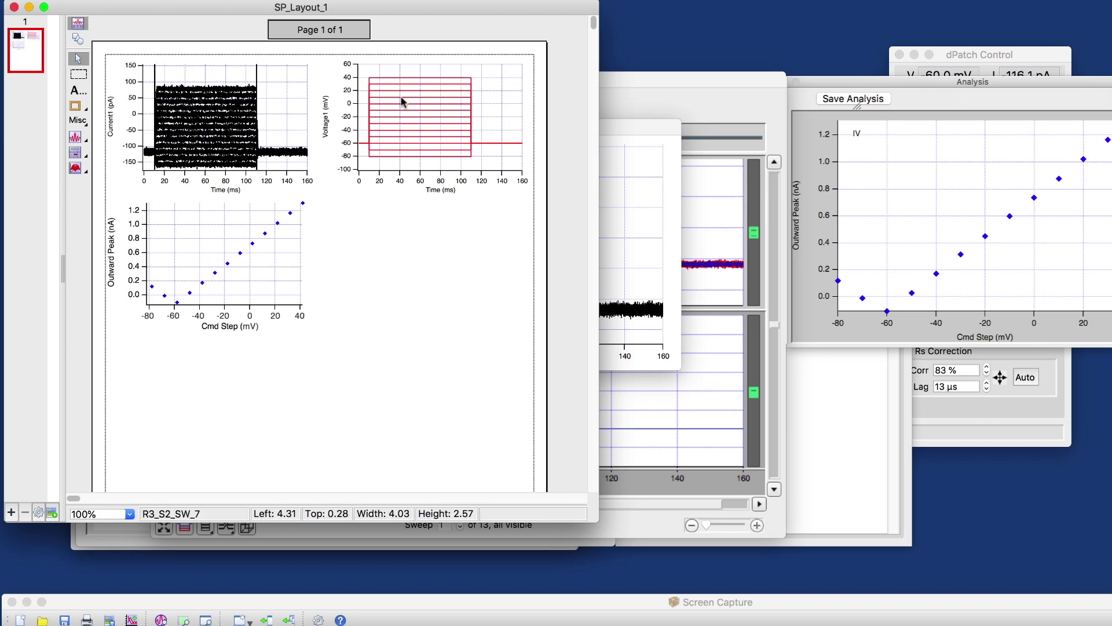
pyautogui.click(294, 215)
pyautogui.click(387, 157)
pyautogui.click(400, 48)
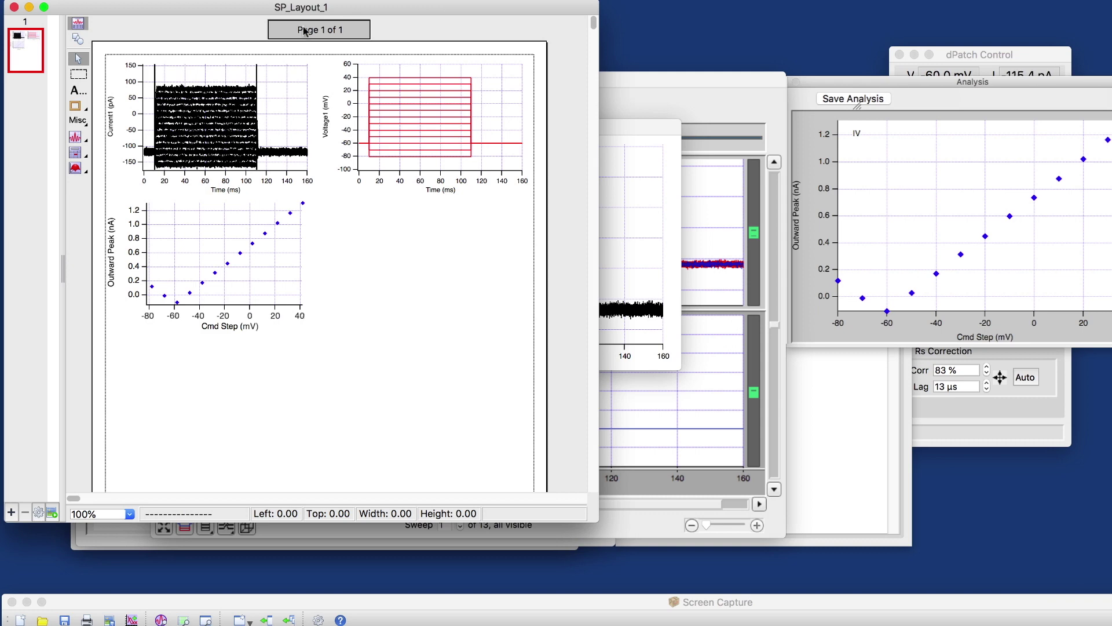
pyautogui.click(15, 8)
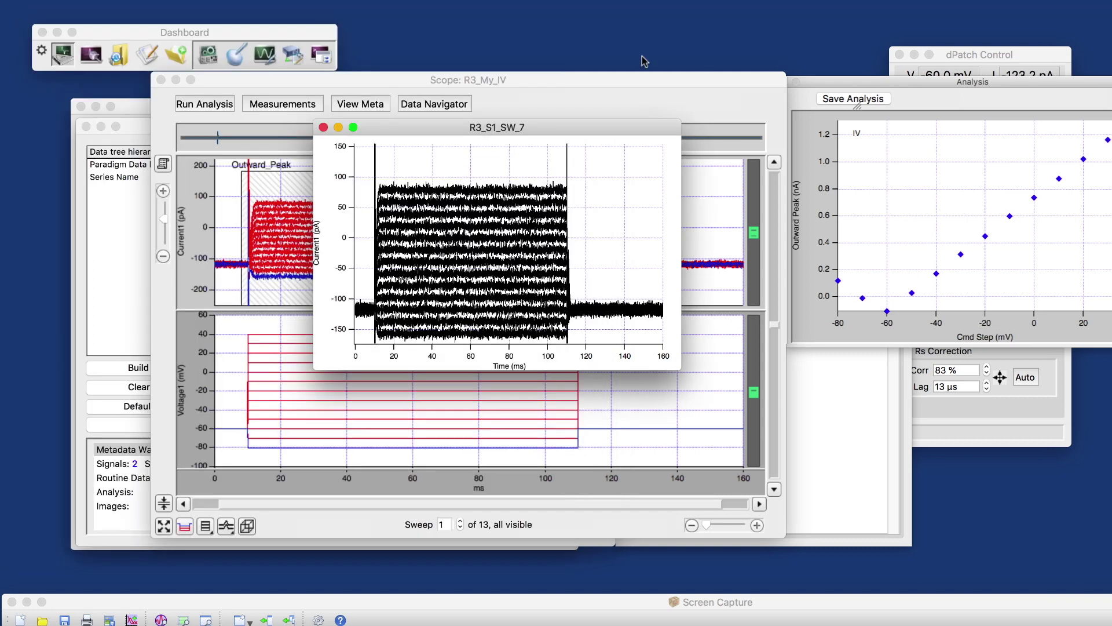